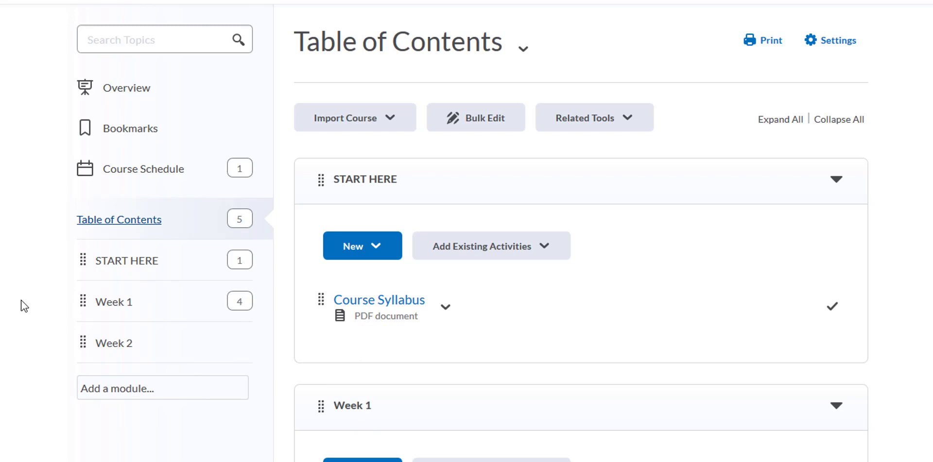
# - Browse the sample course's Table of Contents and view Week 1's Content and Assessment sub-modules
pyautogui.scroll(-2, 24, 291)
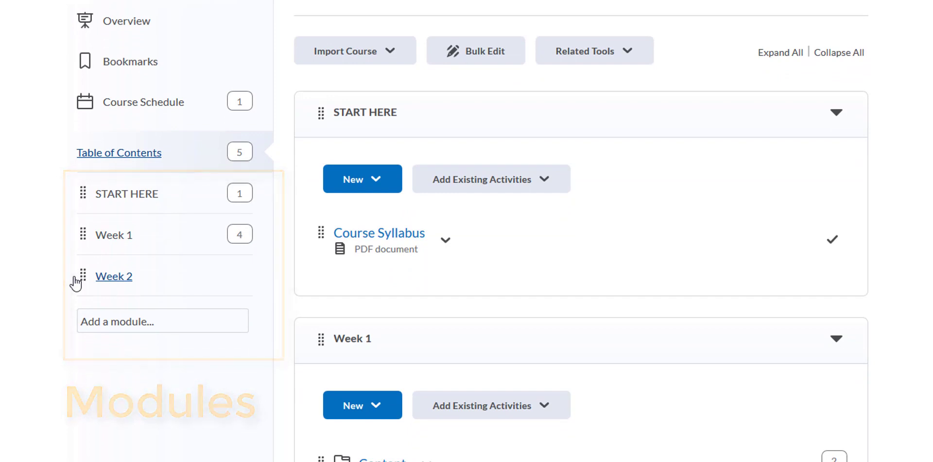
pyautogui.scroll(-4, 284, 303)
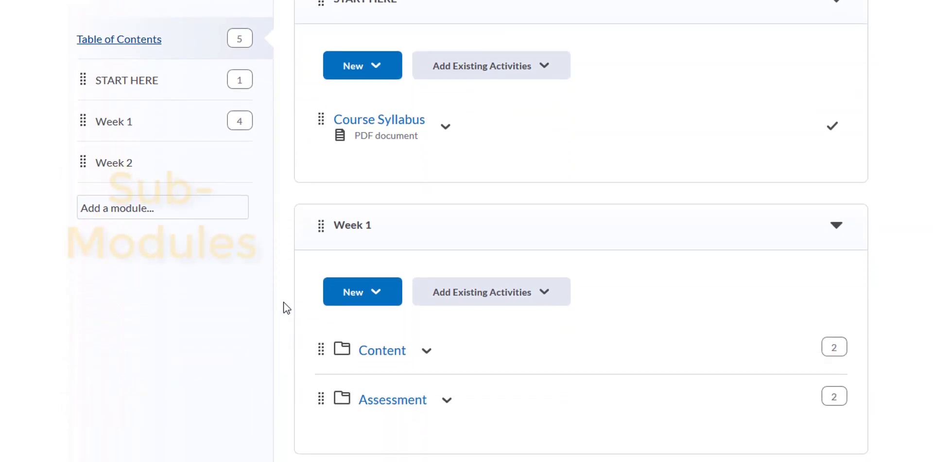
pyautogui.scroll(-2, 284, 302)
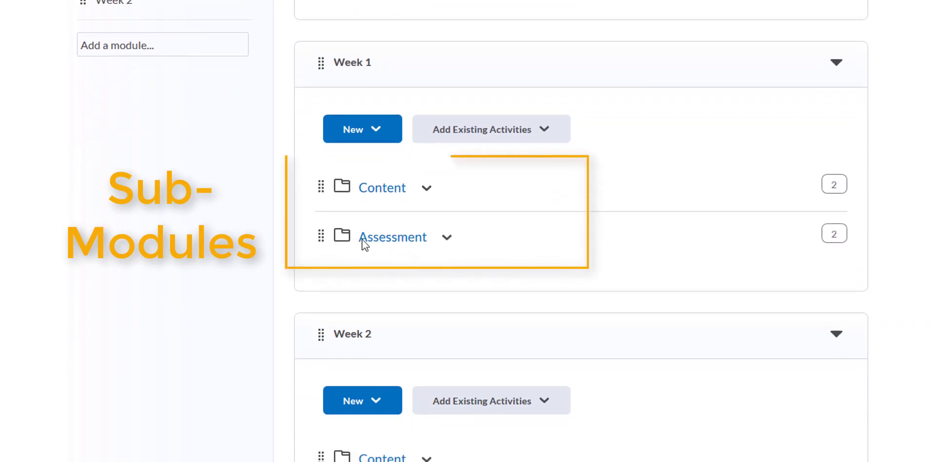
pyautogui.click(395, 188)
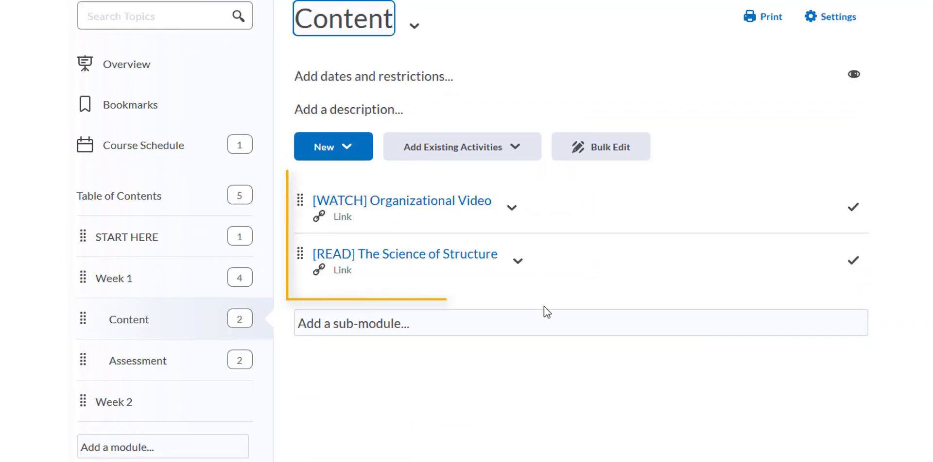
pyautogui.click(188, 369)
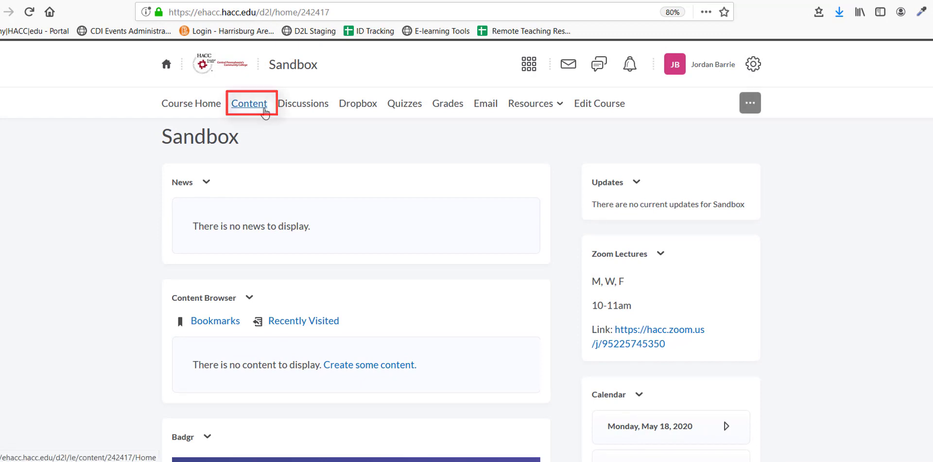
# - Open the Sandbox course's Content area to show its empty Table of Contents
pyautogui.click(264, 111)
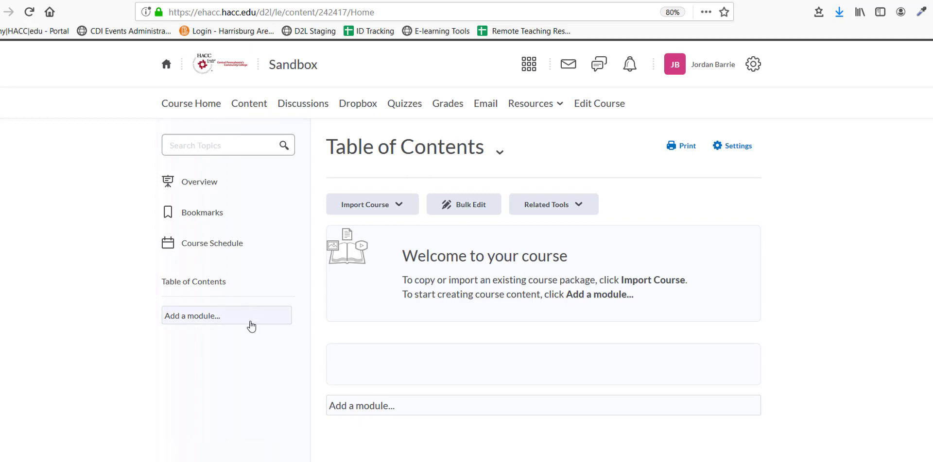
# - Add the modules Week 1 and Week 2, then return to Week 1's page
pyautogui.click(193, 323)
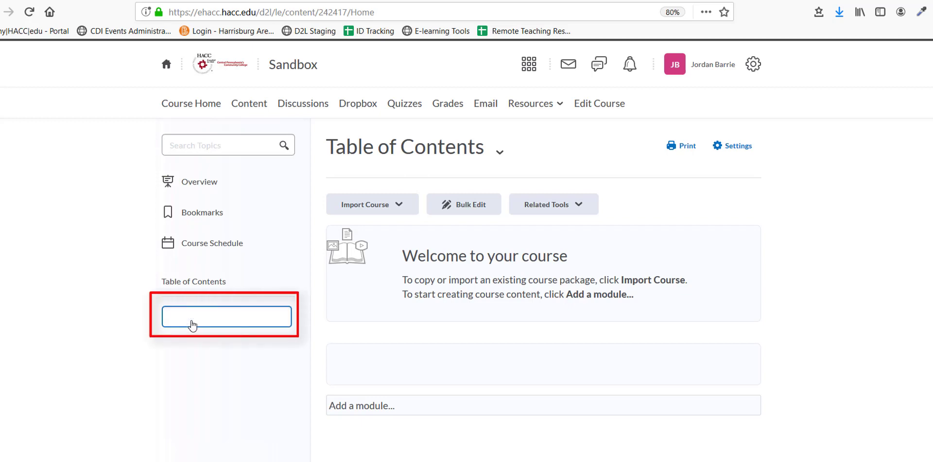
pyautogui.write('Week 1')
pyautogui.press('Return')
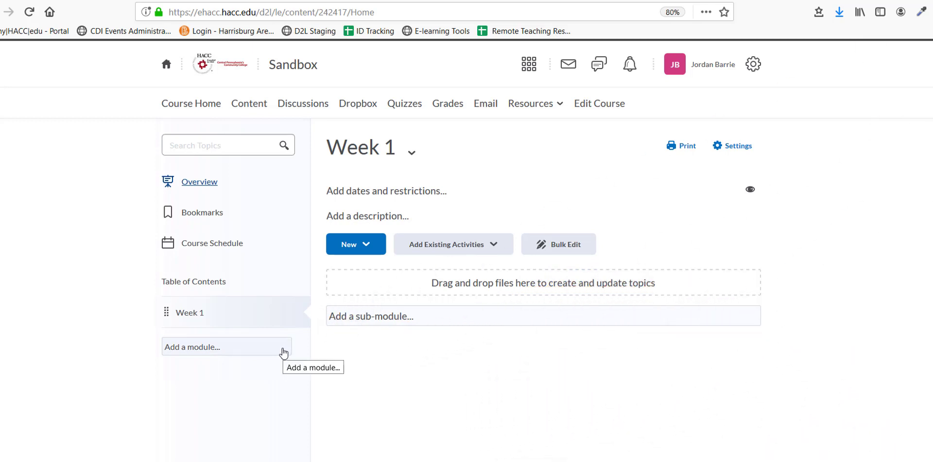
pyautogui.click(283, 354)
pyautogui.write('Week')
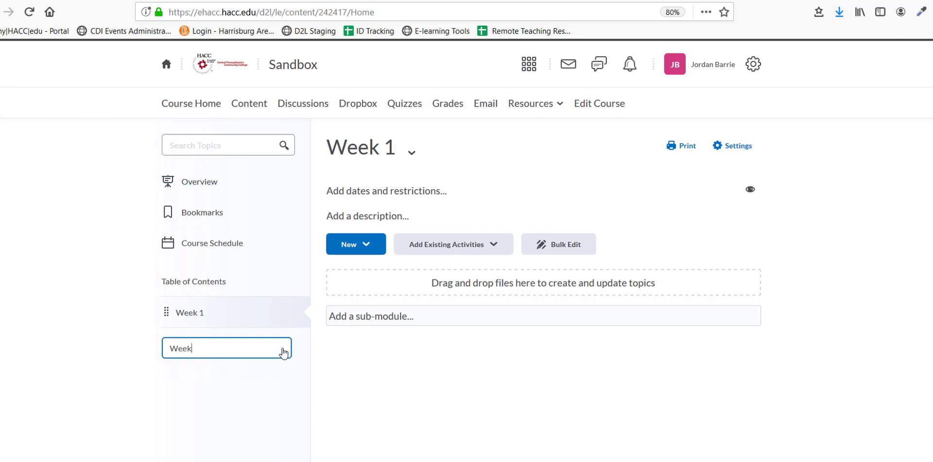
pyautogui.write(' 2')
pyautogui.press('Return')
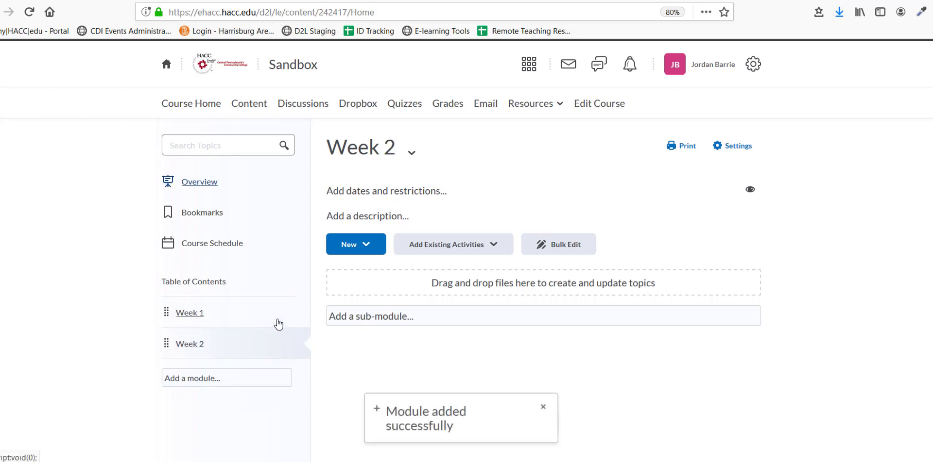
pyautogui.click(277, 318)
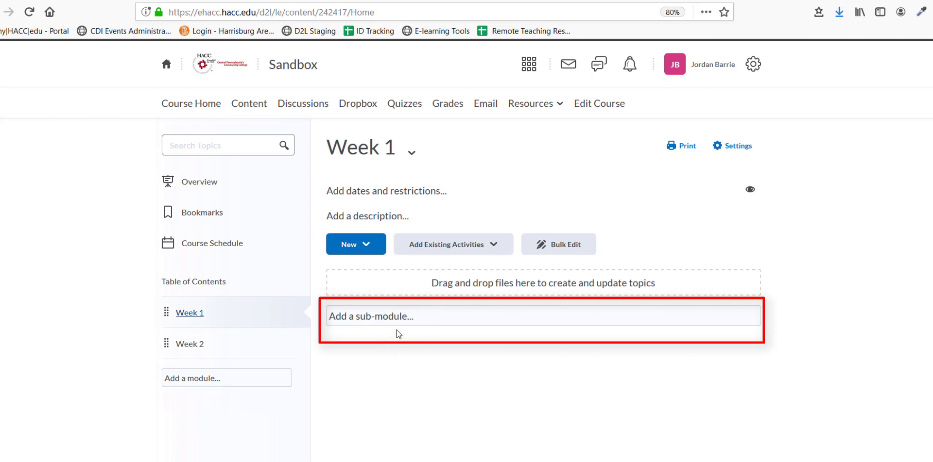
# - Add Content and Assessment sub-modules to Week 1
pyautogui.click(428, 318)
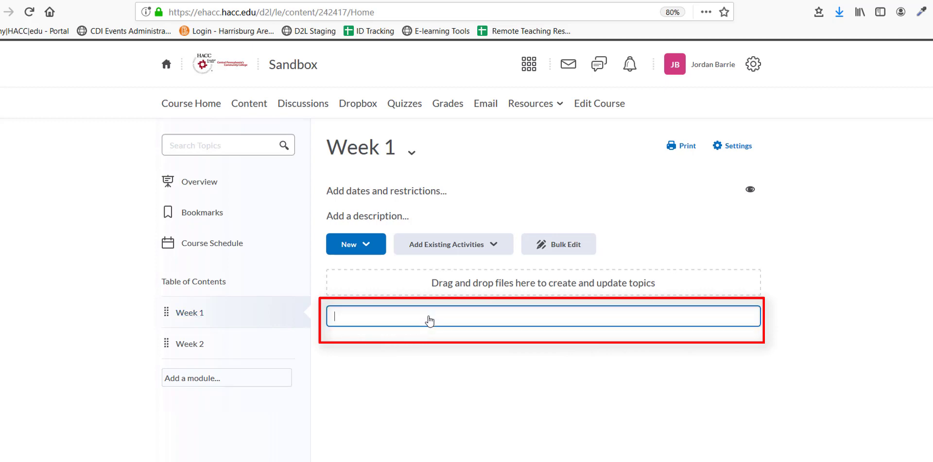
pyautogui.write('Content')
pyautogui.press('Return')
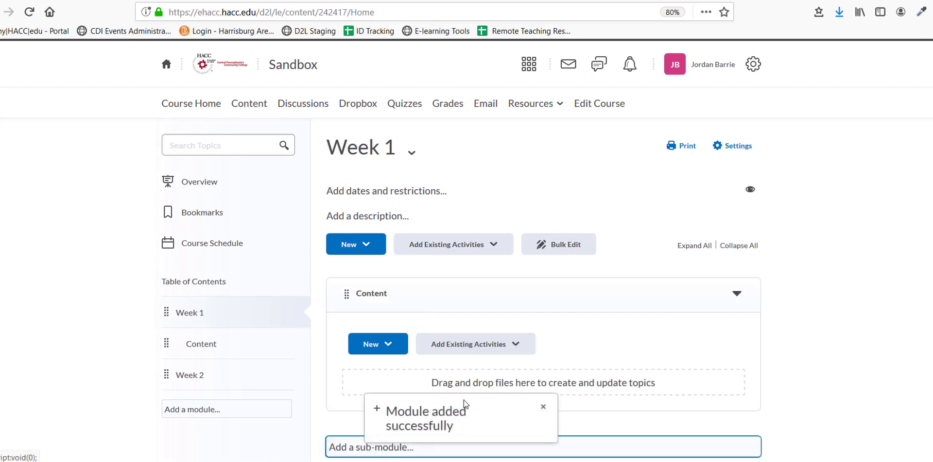
pyautogui.scroll(-1, 605, 387)
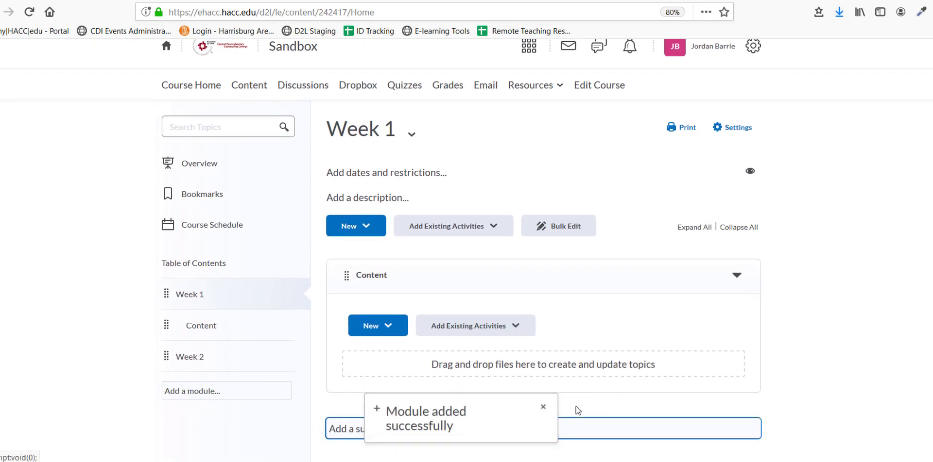
pyautogui.click(543, 407)
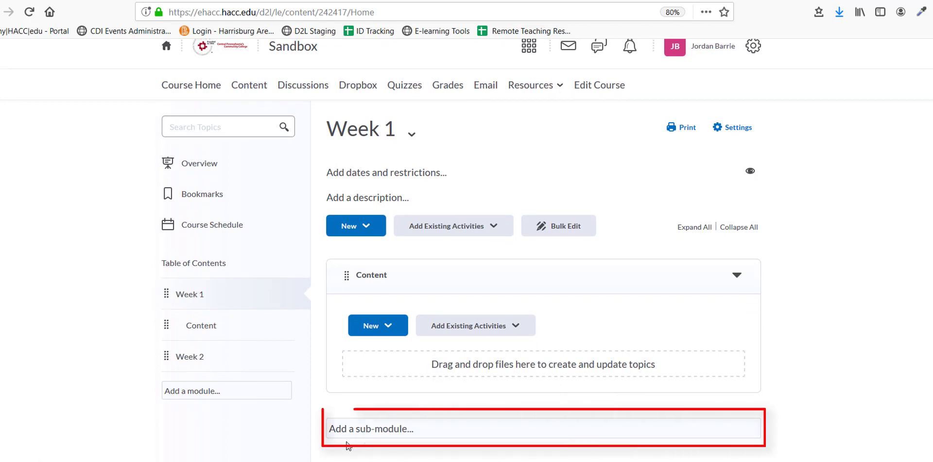
pyautogui.click(426, 437)
pyautogui.write('Assessment 1')
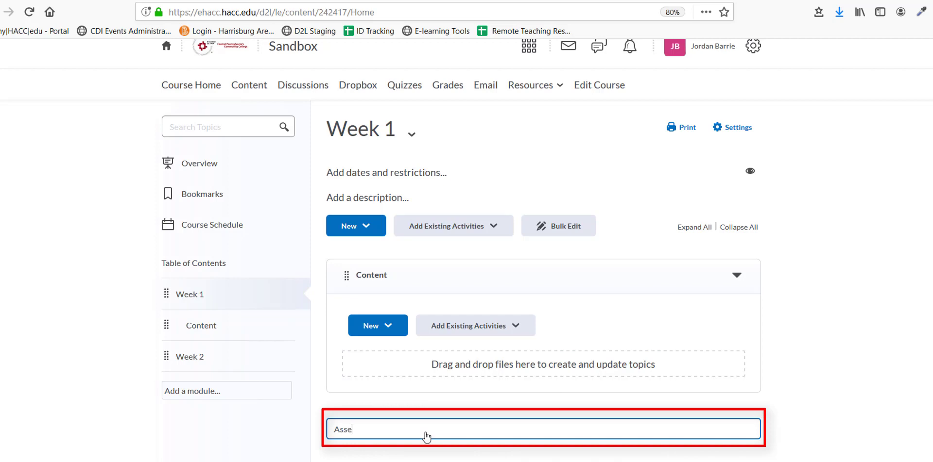
pyautogui.press('Return')
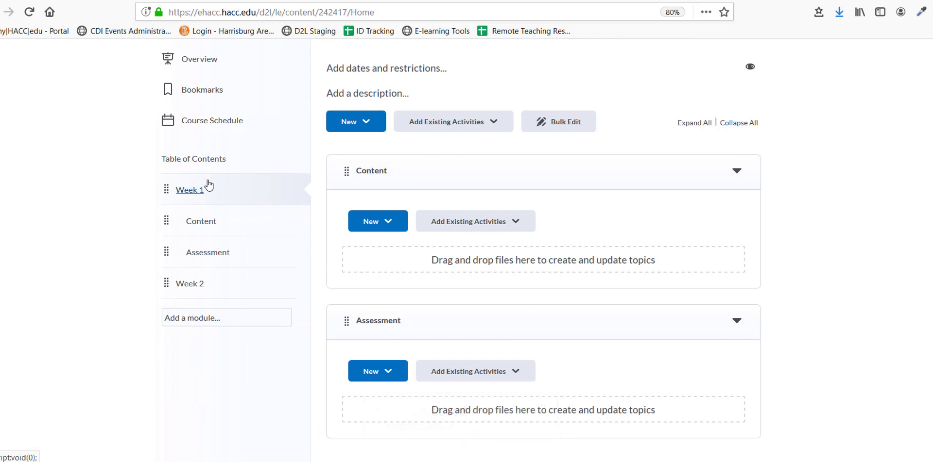
# - Add Content and Assessment sub-modules to Week 2
pyautogui.click(195, 291)
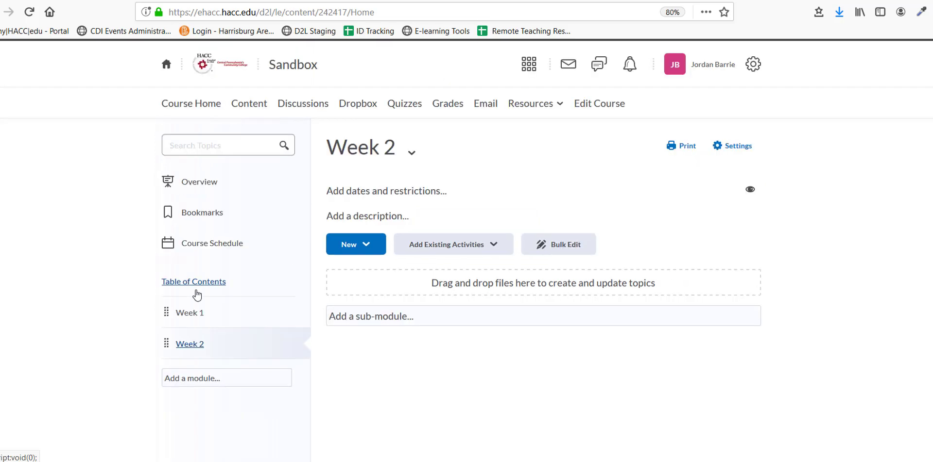
pyautogui.click(425, 322)
pyautogui.write('Content')
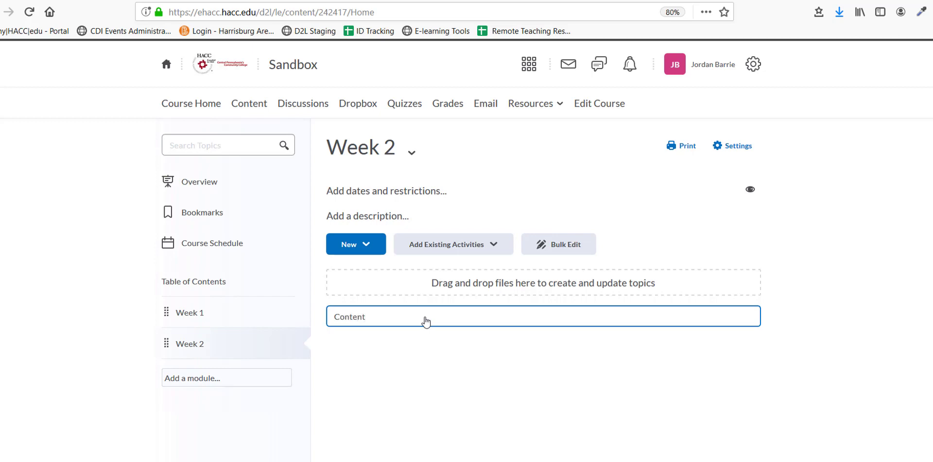
pyautogui.press('Return')
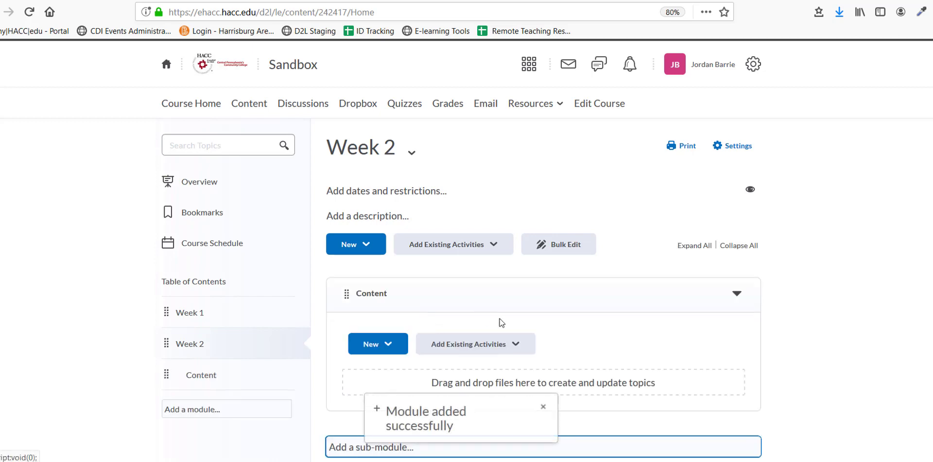
pyautogui.click(485, 448)
pyautogui.write('Assess')
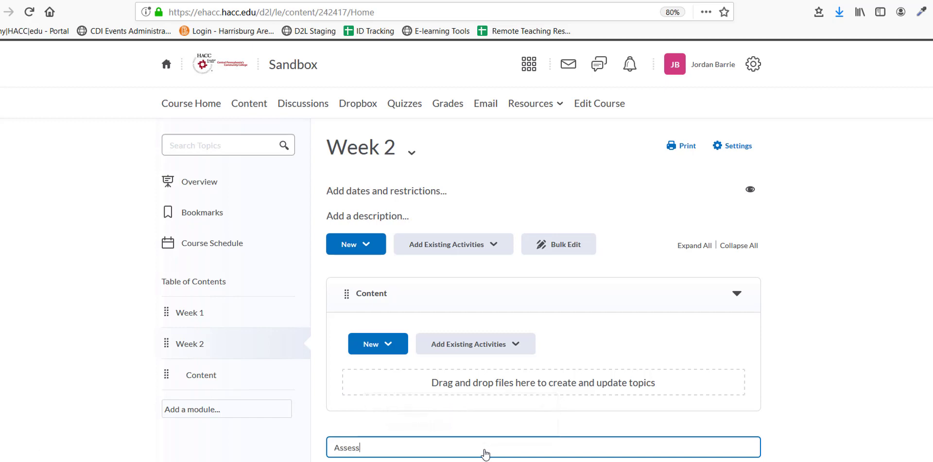
pyautogui.write('ment')
pyautogui.press('Return')
pyautogui.scroll(-5, 481, 437)
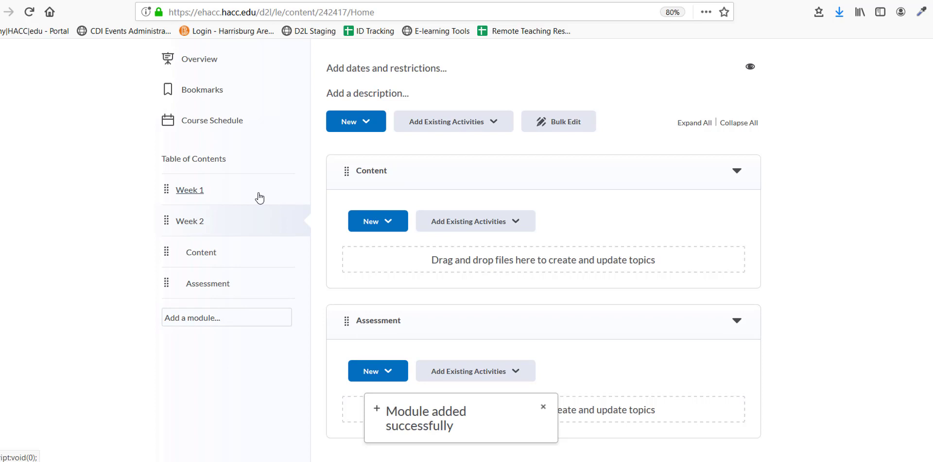
# - Return to the Table of Contents and add a module named START HERE
pyautogui.click(232, 161)
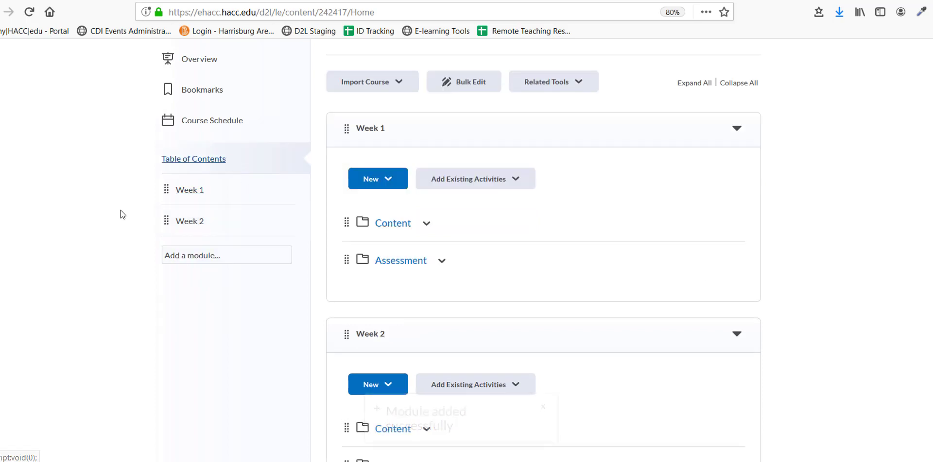
pyautogui.scroll(4, 121, 213)
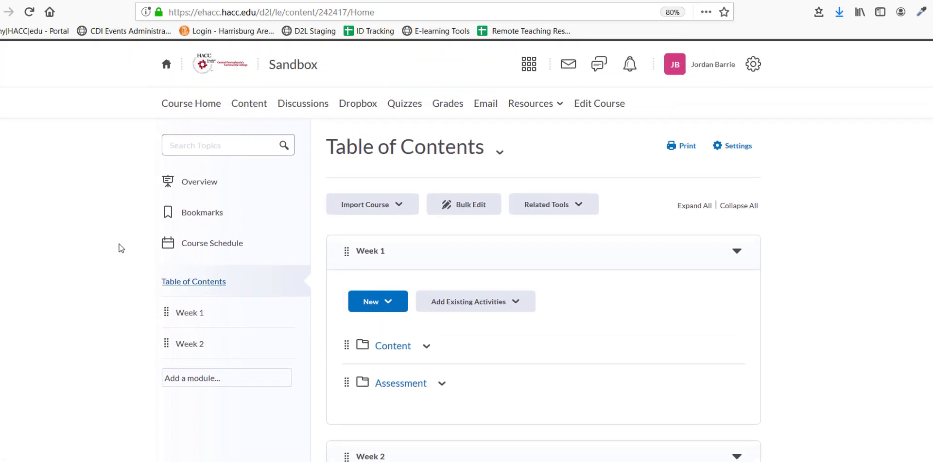
pyautogui.scroll(-3, 119, 245)
pyautogui.scroll(1, 120, 244)
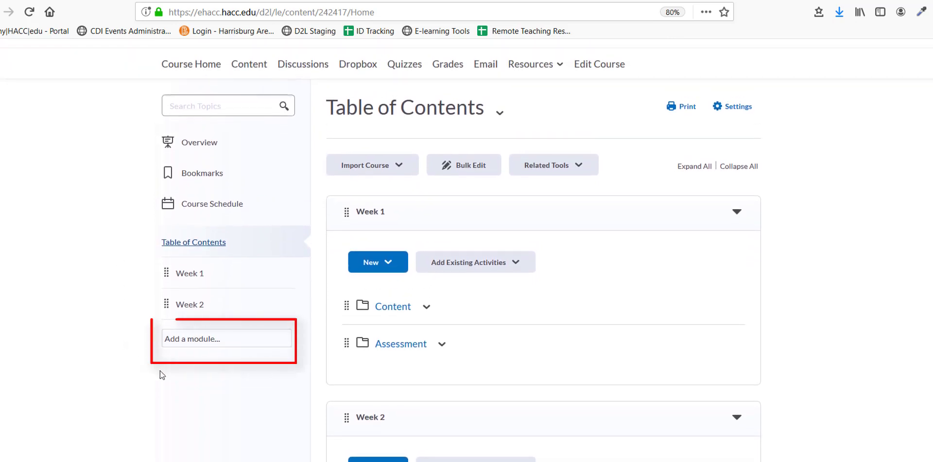
pyautogui.click(242, 345)
pyautogui.write('START HERE')
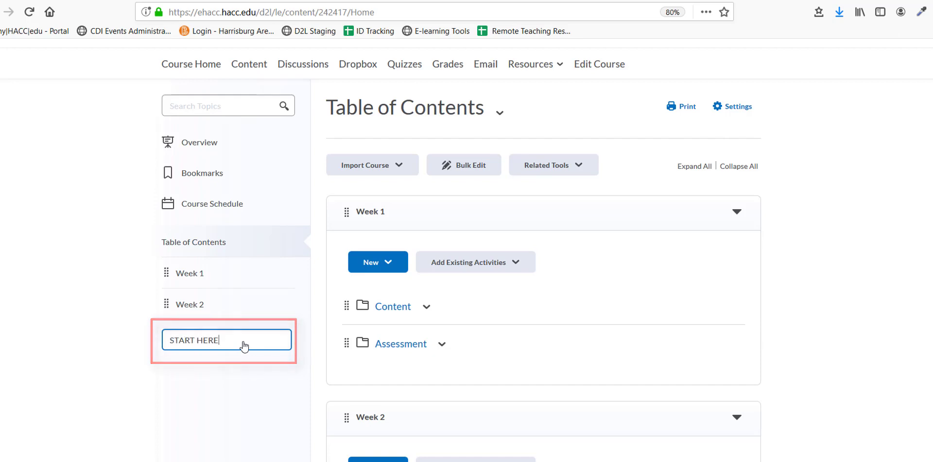
pyautogui.press('Return')
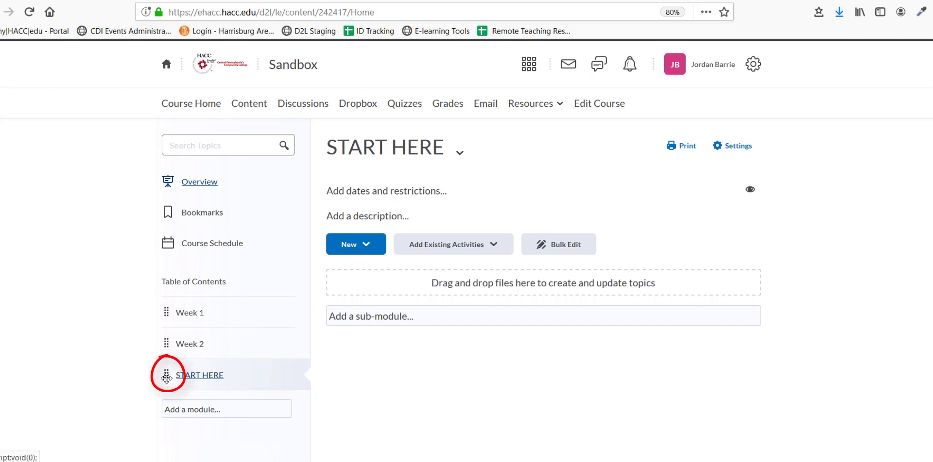
# - Drag START HERE above Week 1 and Week 2 to make it the first module
pyautogui.moveTo(166, 379); pyautogui.dragTo(174, 297)
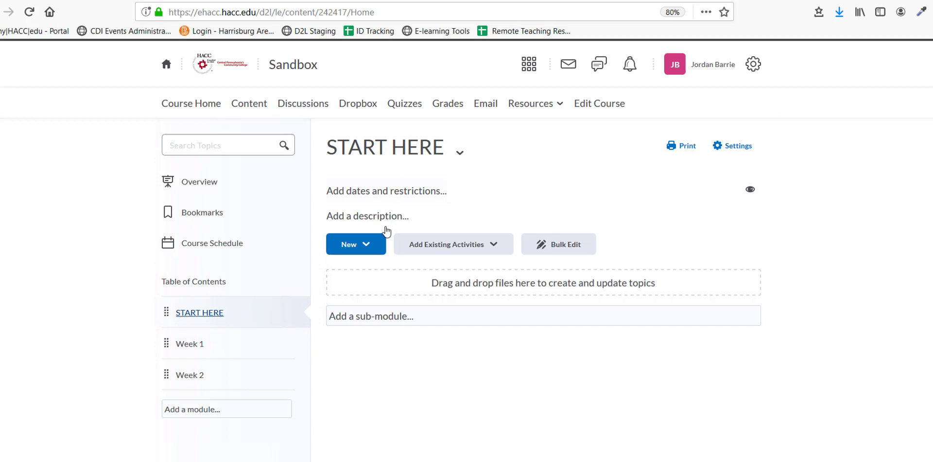
# - Upload Course Syllabus.pdf from the computer into the START HERE module
pyautogui.click(379, 251)
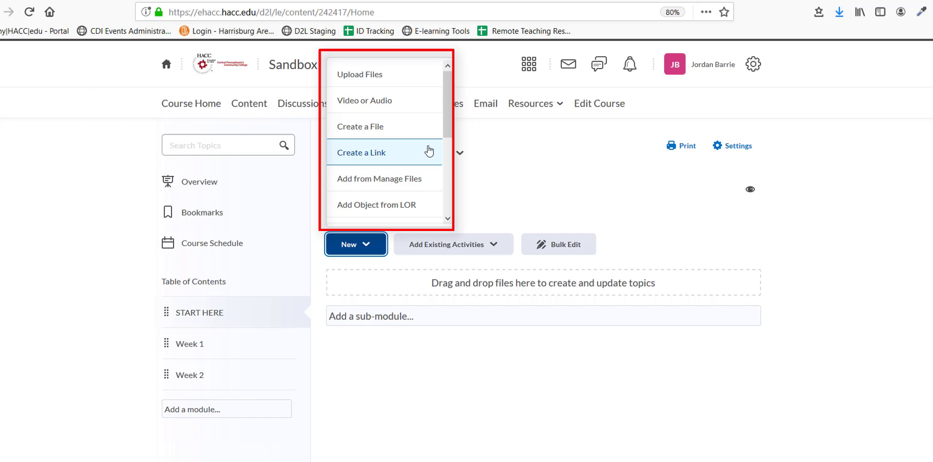
pyautogui.click(419, 82)
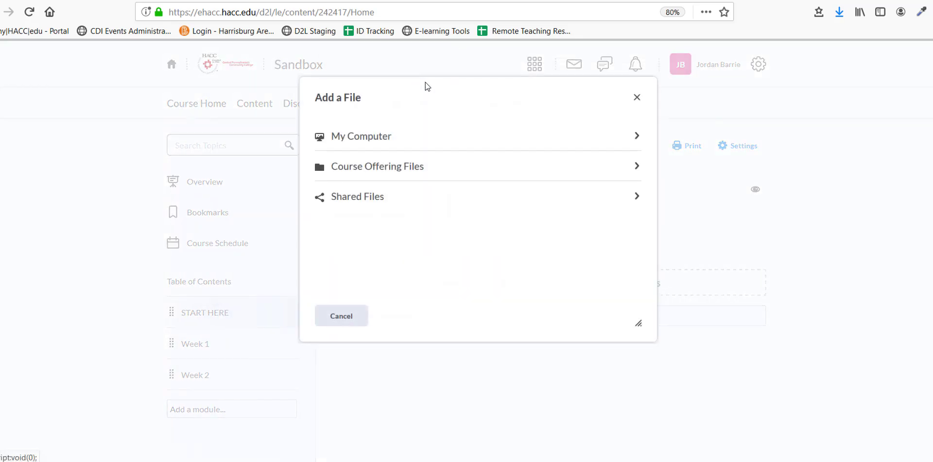
pyautogui.click(399, 138)
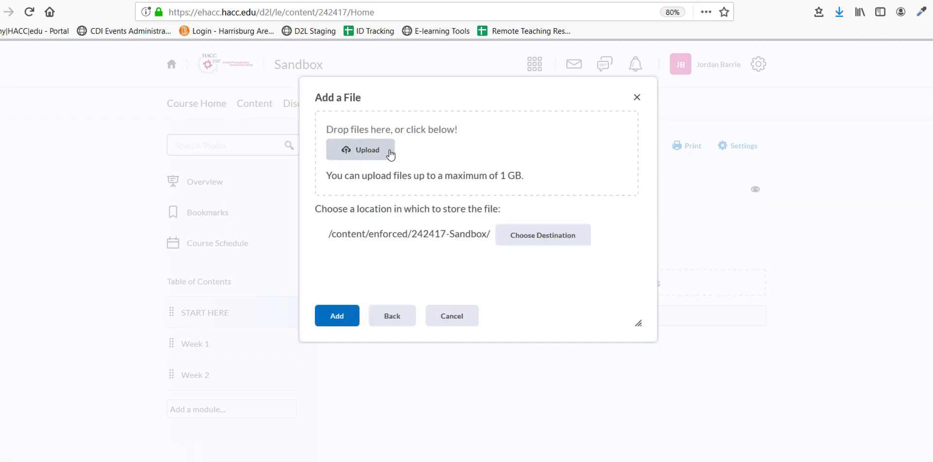
pyautogui.click(388, 152)
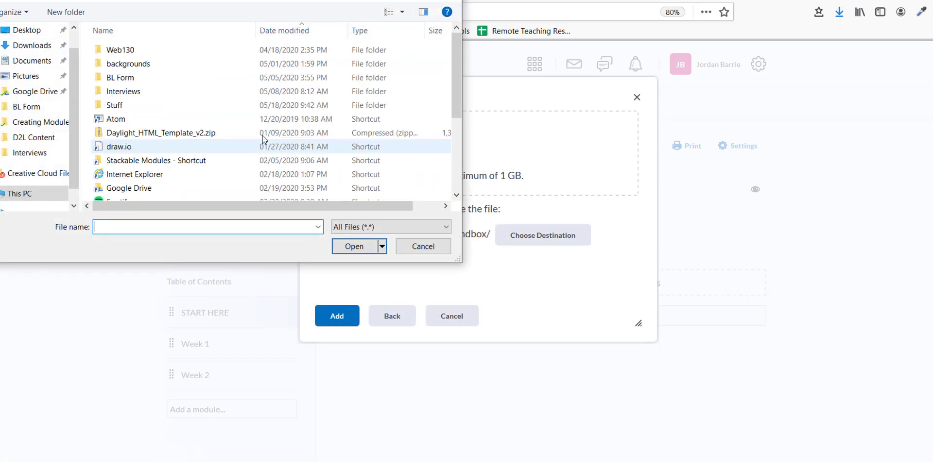
pyautogui.scroll(-4, 127, 195)
pyautogui.click(128, 194)
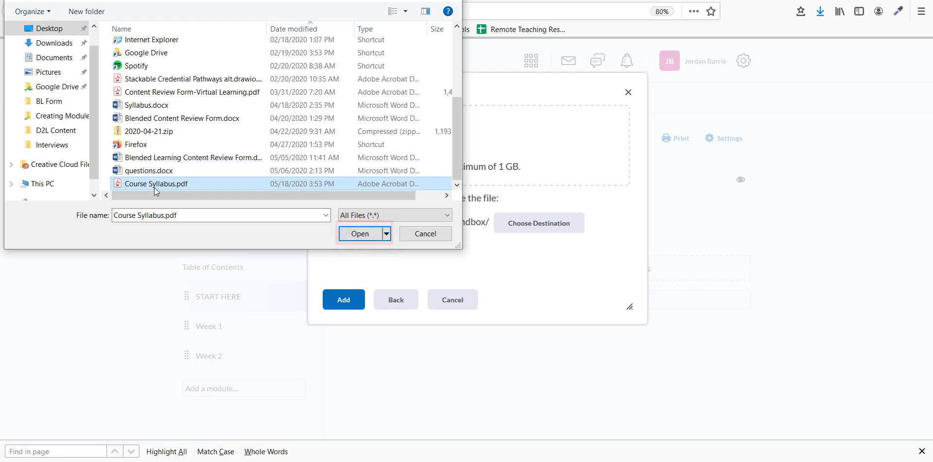
pyautogui.doubleClick(154, 188)
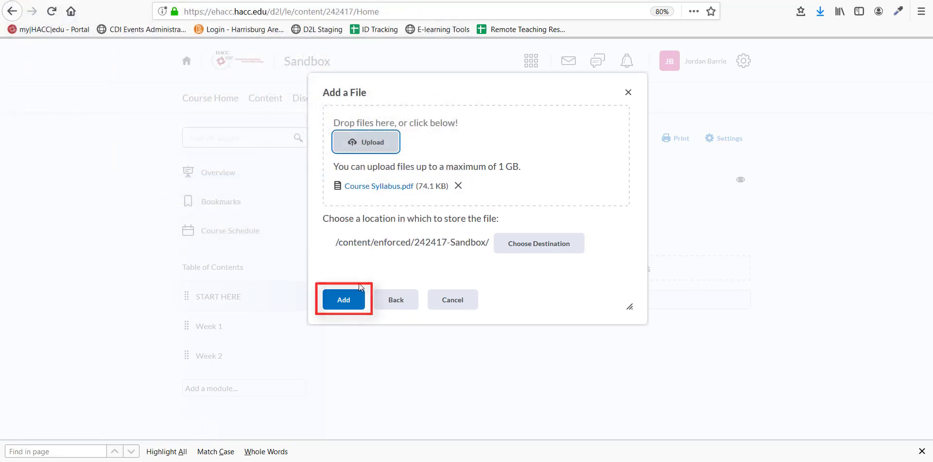
pyautogui.click(354, 309)
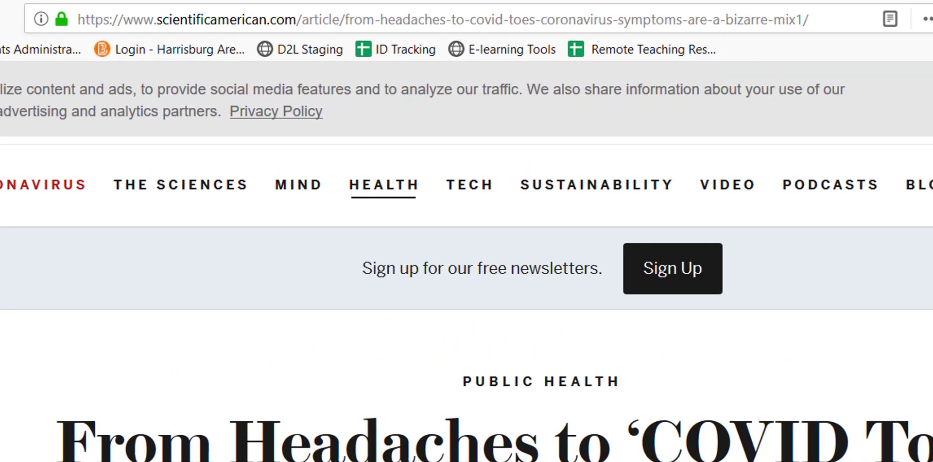
# - Copy the Scientific American article's web address and switch back to the D2L tab
pyautogui.click(807, 17)
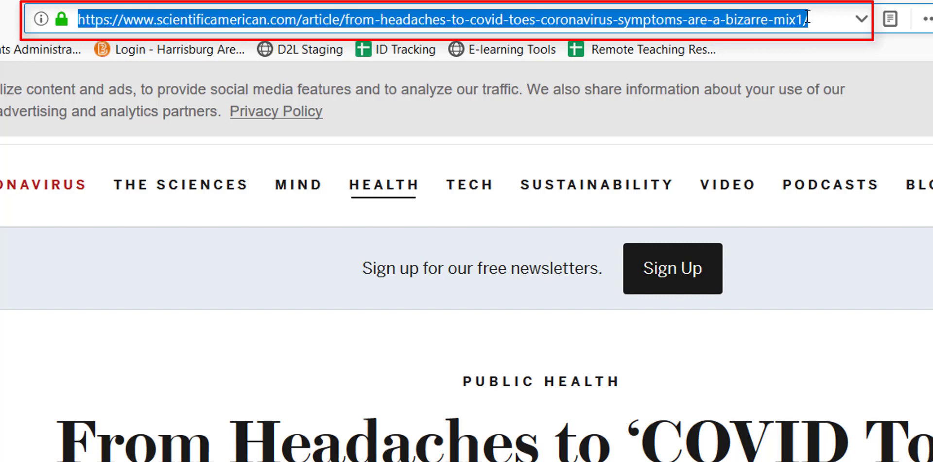
pyautogui.rightClick(755, 18)
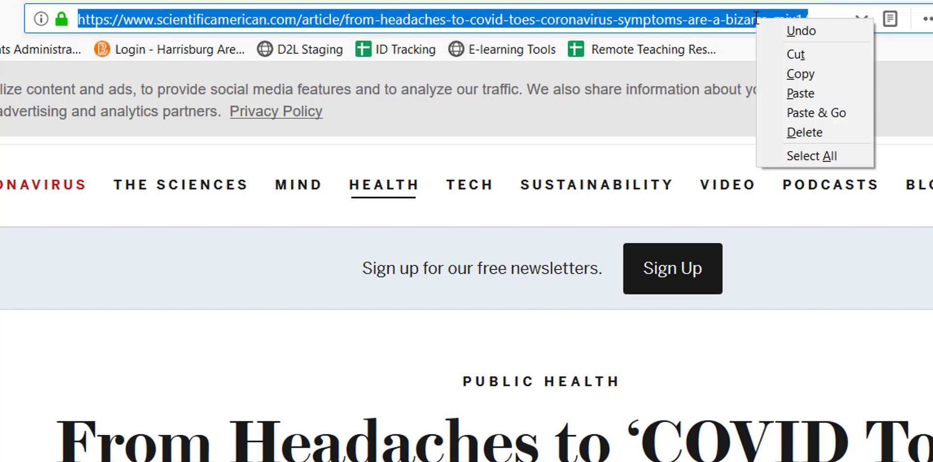
pyautogui.click(810, 76)
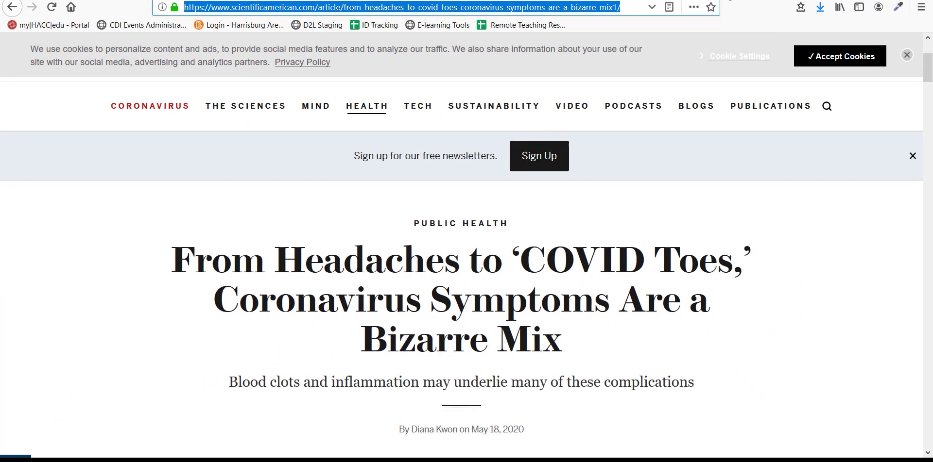
pyautogui.hotkey('ctrl', 'Tab')
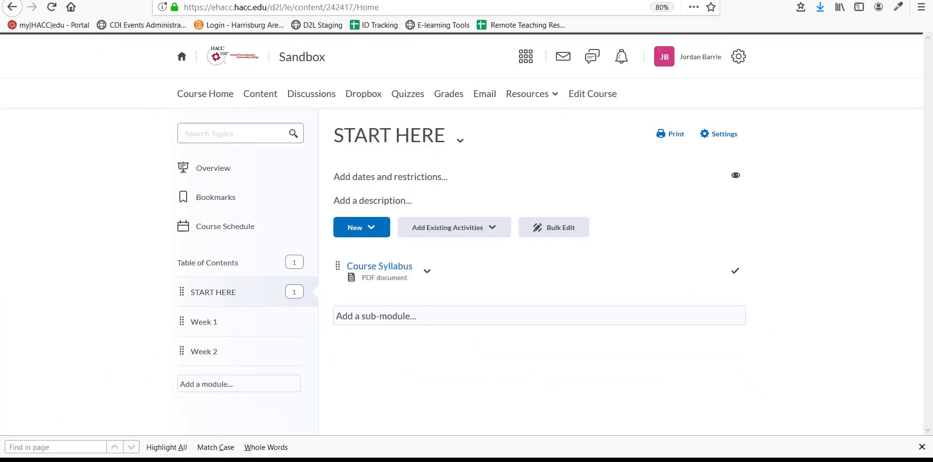
# - In Week 1 > Content, create a link 'Interesting Article about COVID19' using the copied article URL
pyautogui.click(254, 322)
pyautogui.click(261, 352)
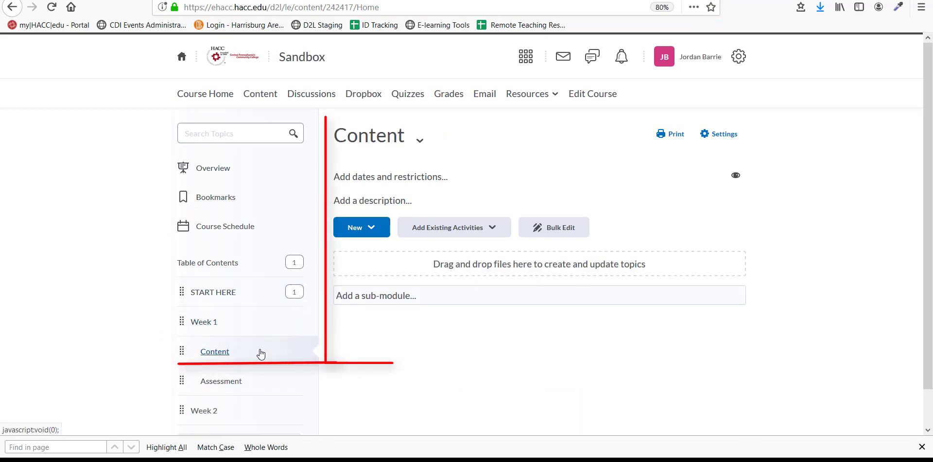
pyautogui.click(381, 240)
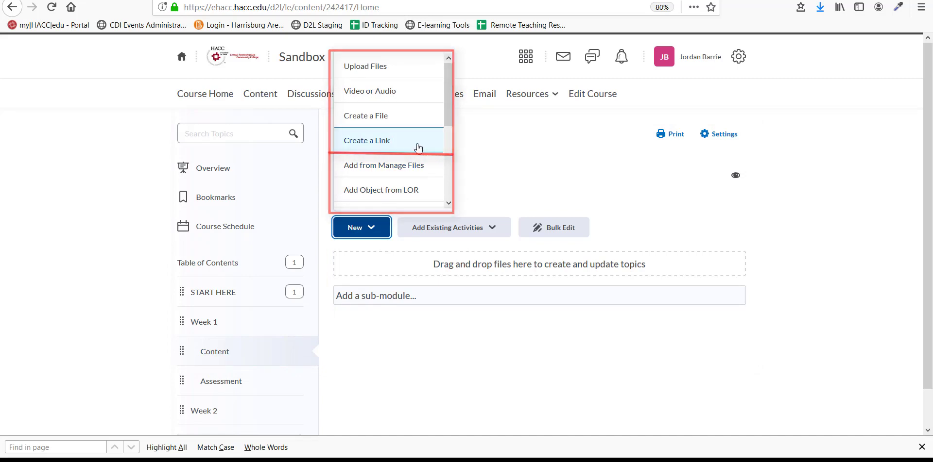
pyautogui.click(418, 146)
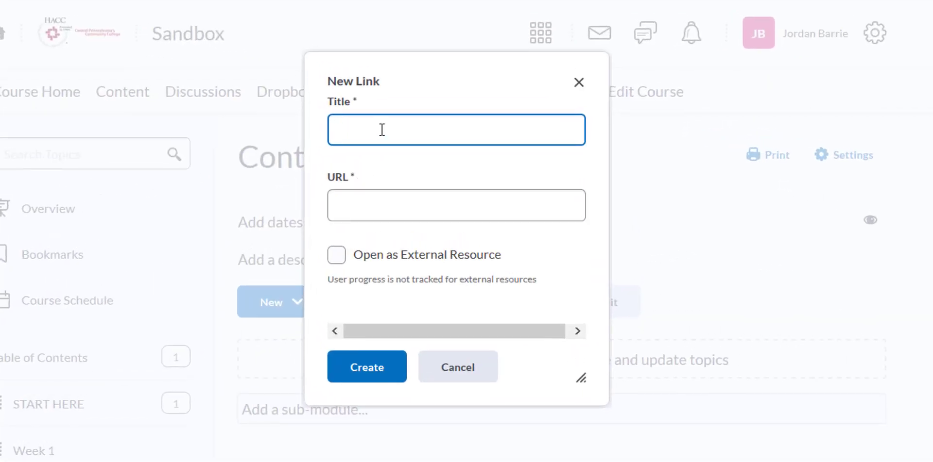
pyautogui.write('Interesting Articl')
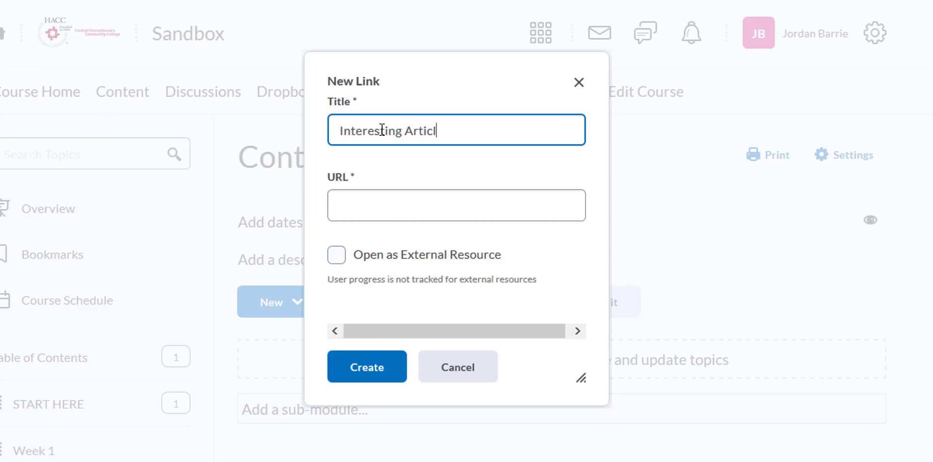
pyautogui.write('e about COVI')
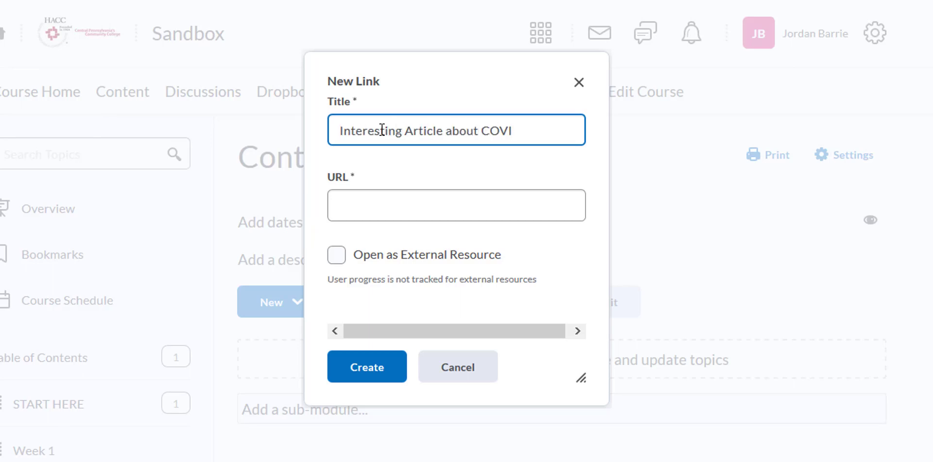
pyautogui.write('D19')
pyautogui.click(369, 205)
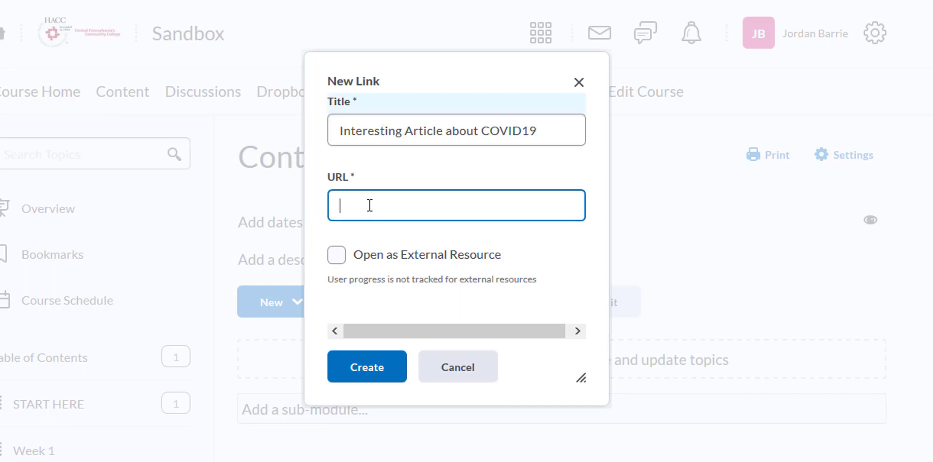
pyautogui.rightClick(369, 205)
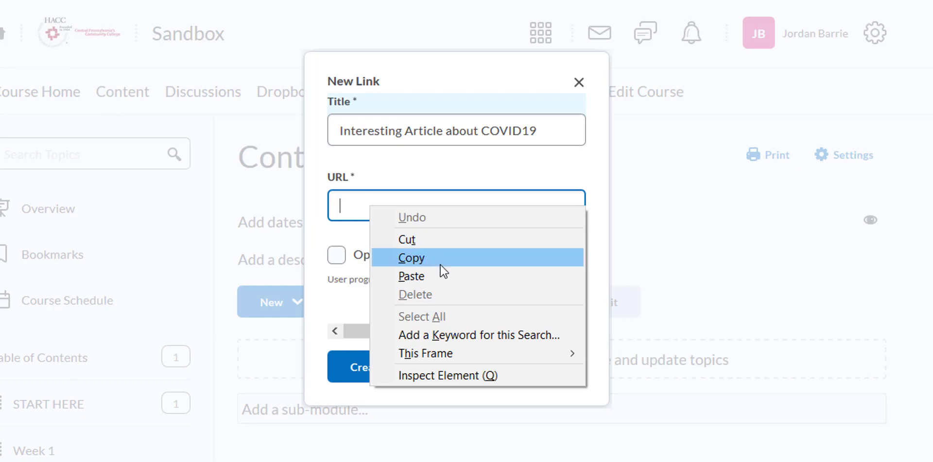
pyautogui.click(450, 276)
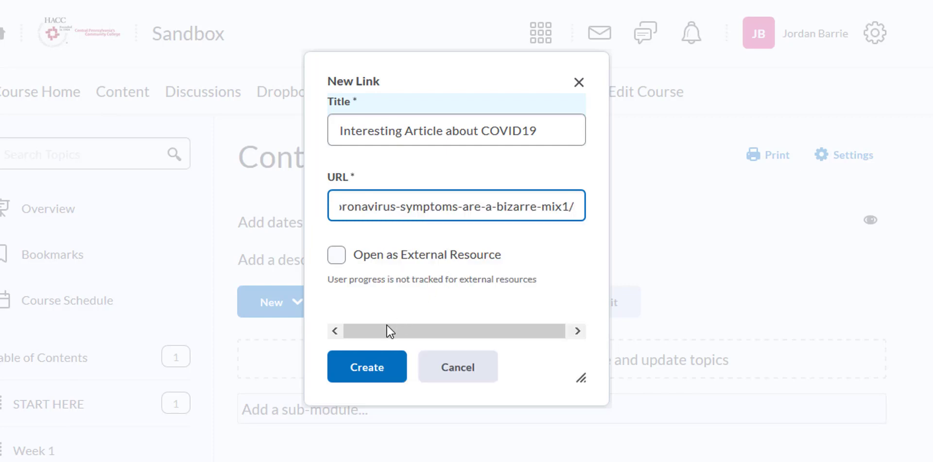
pyautogui.click(403, 376)
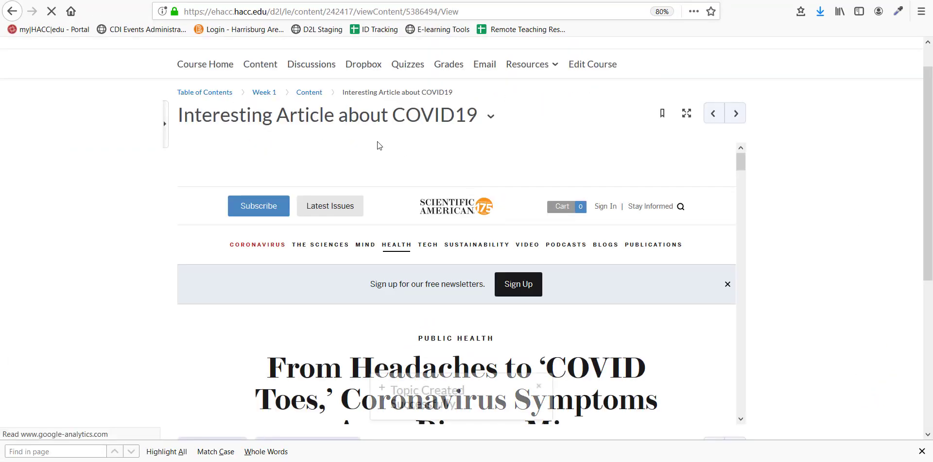
# - Return to the Week 1 module page and scroll to its Content and Assessment sections
pyautogui.click(270, 93)
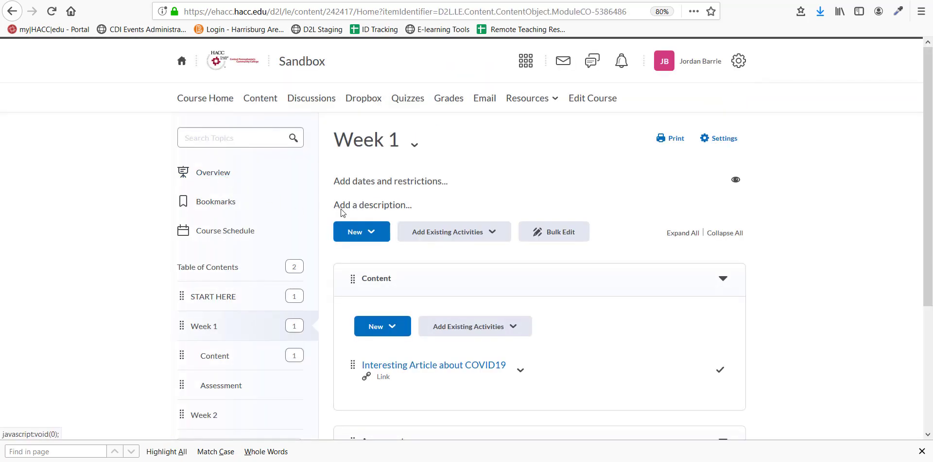
pyautogui.scroll(-3, 341, 213)
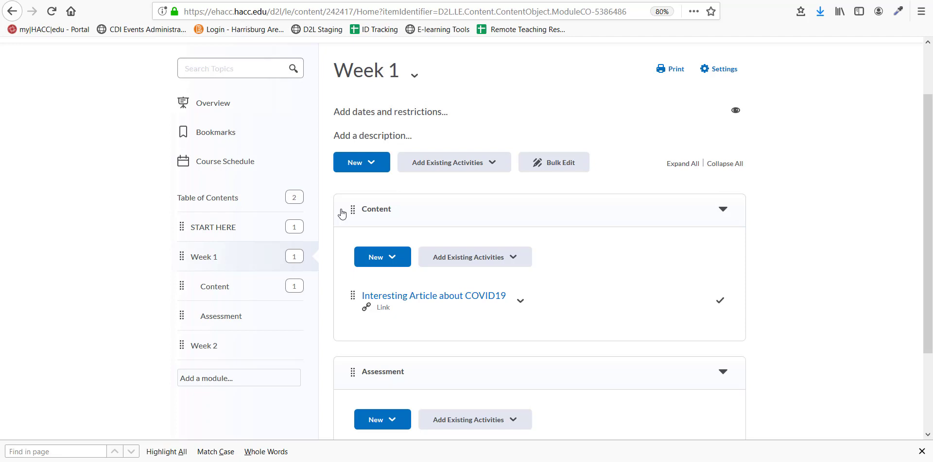
pyautogui.scroll(-1, 341, 212)
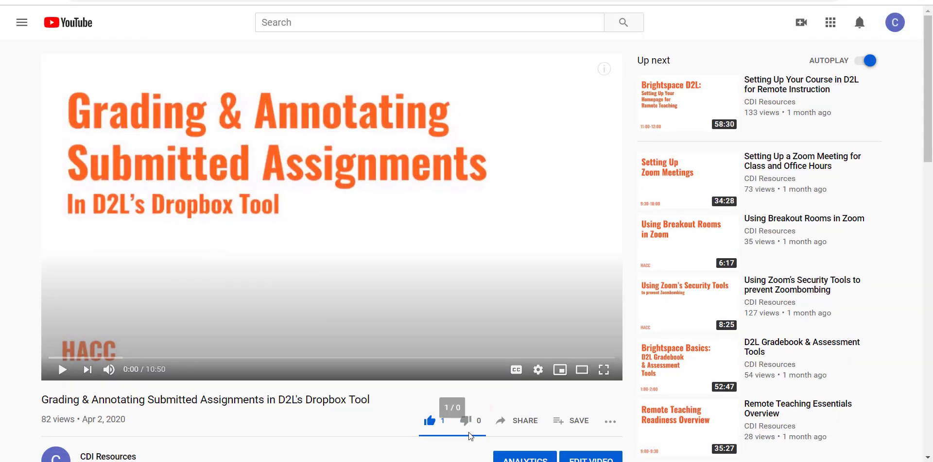
# - Copy the youtu.be share link for the Grading & Annotating Submitted Assignments video
pyautogui.click(529, 430)
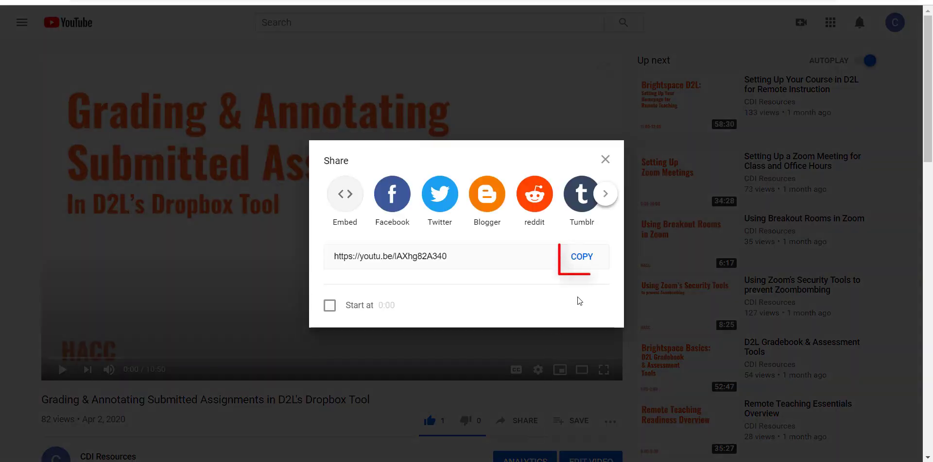
pyautogui.click(585, 259)
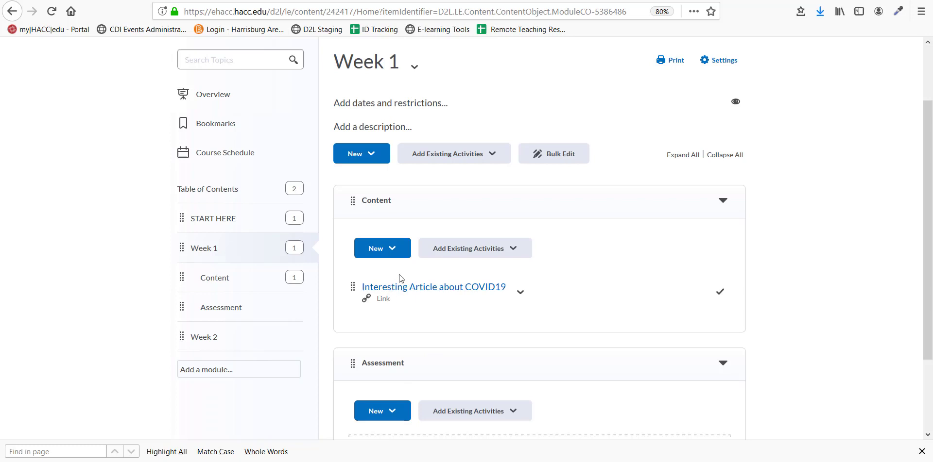
# - Create a 'Video Instructions' link topic in Week 1 Content using the pasted YouTube URL
pyautogui.click(400, 253)
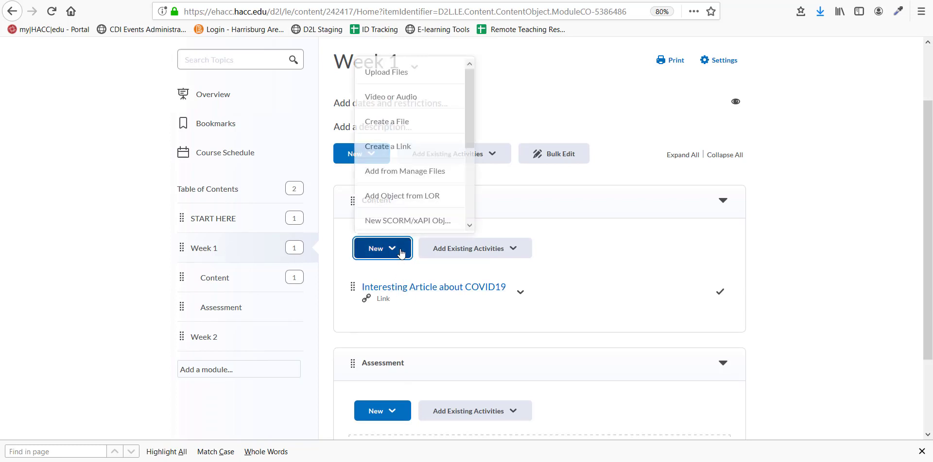
pyautogui.click(431, 146)
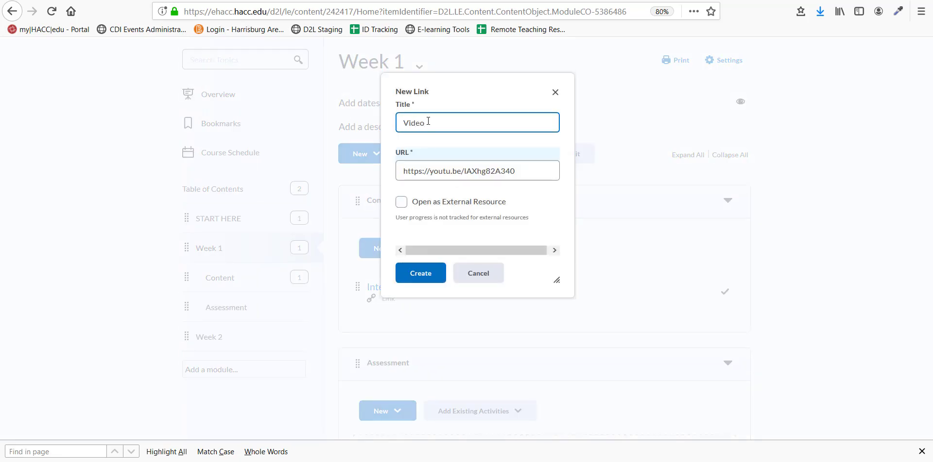
pyautogui.write('Video Instructions')
pyautogui.click(471, 172)
pyautogui.rightClick(471, 174)
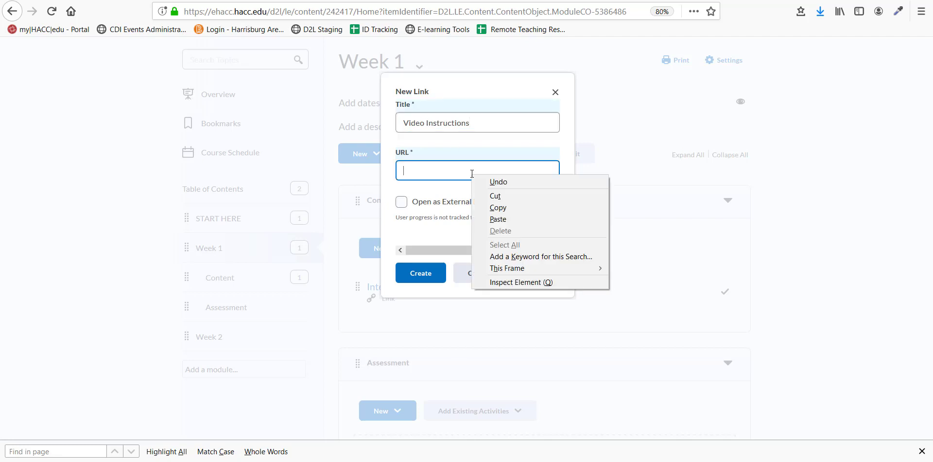
pyautogui.click(494, 219)
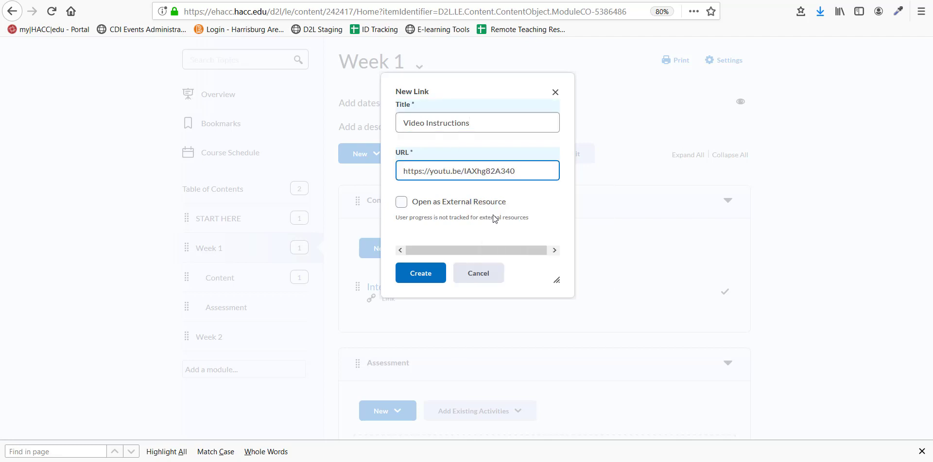
pyautogui.click(442, 280)
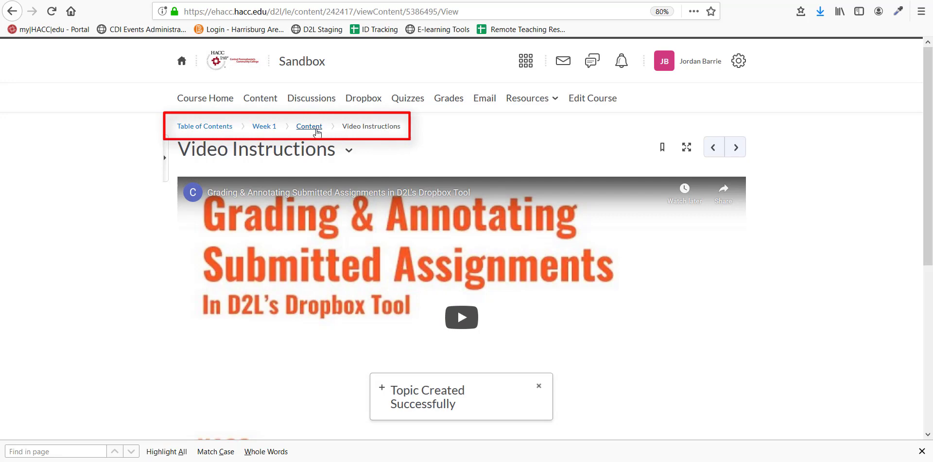
# - Reopen Week 1 > Content and drag Video Instructions above Interesting Article about COVID19
pyautogui.click(220, 127)
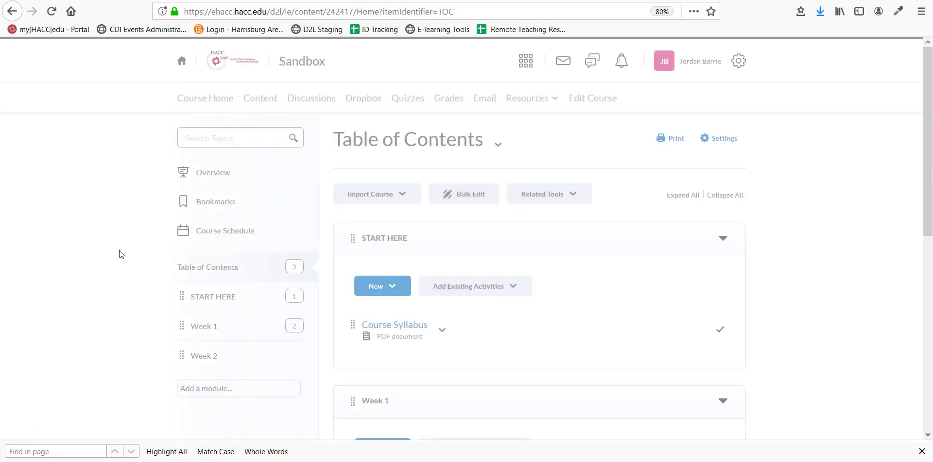
pyautogui.scroll(-4, 112, 274)
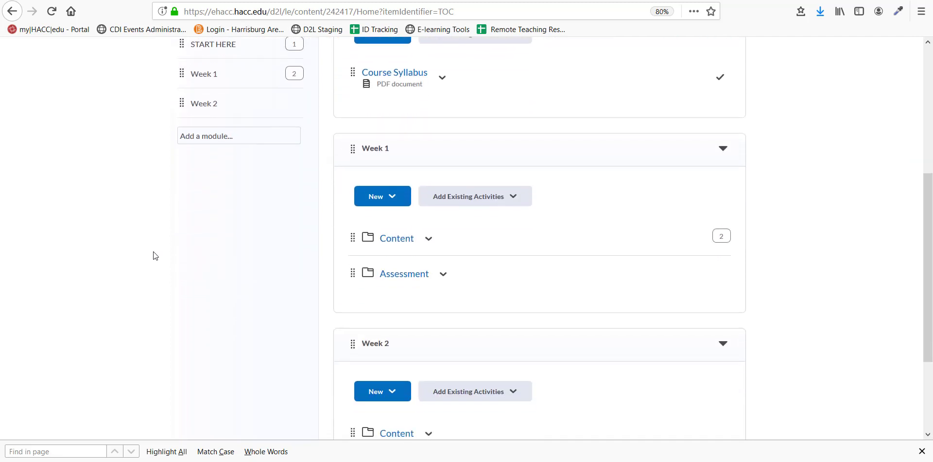
pyautogui.click(385, 240)
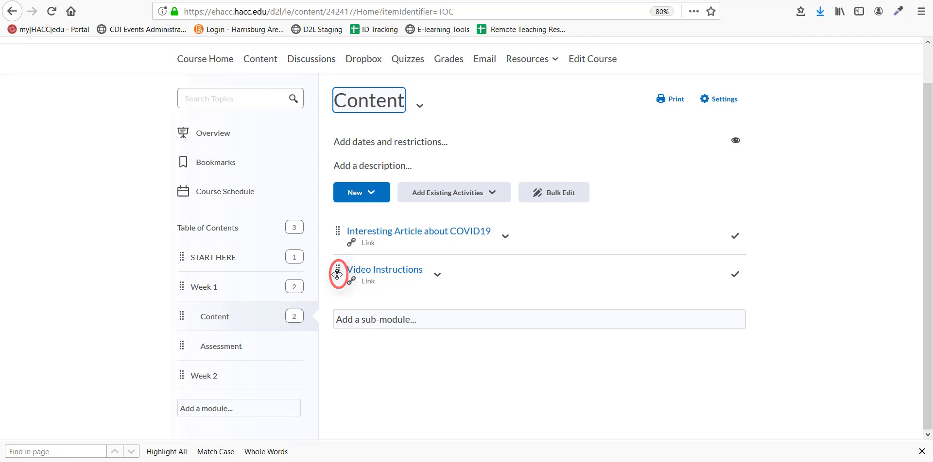
pyautogui.moveTo(337, 275); pyautogui.dragTo(338, 229)
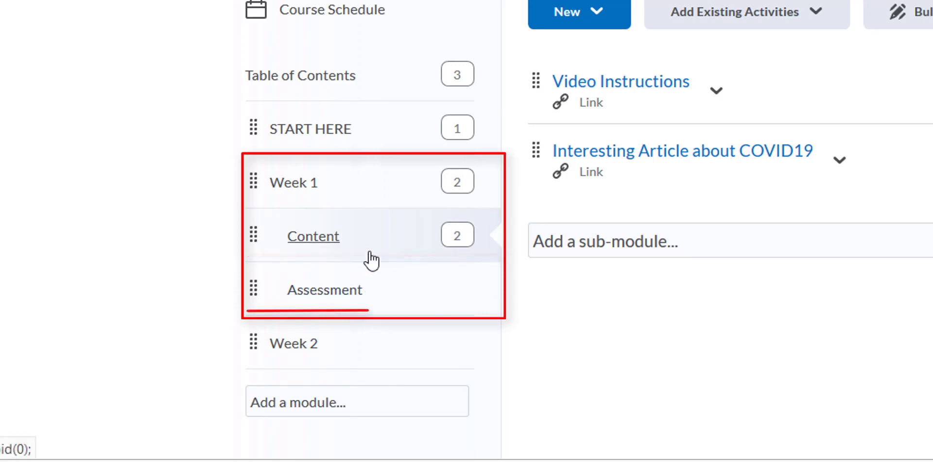
# - Add the existing Module 1 Test quiz to Week 1's Assessment module
pyautogui.click(370, 296)
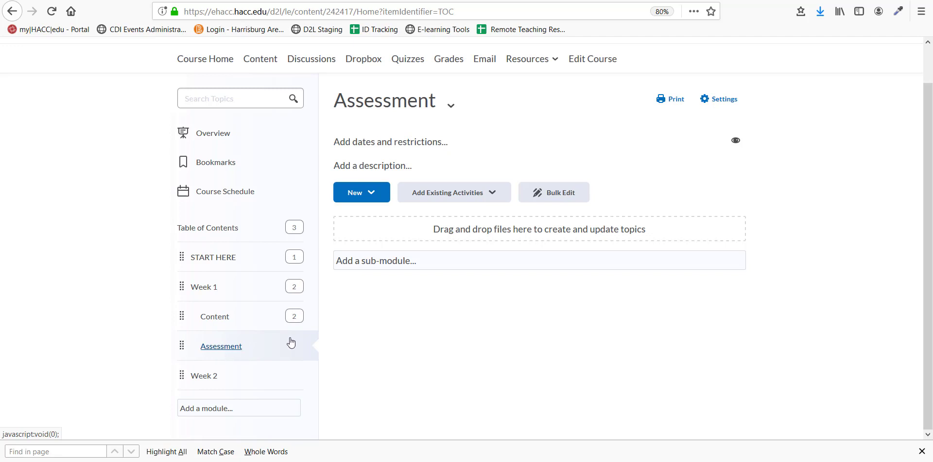
pyautogui.click(498, 199)
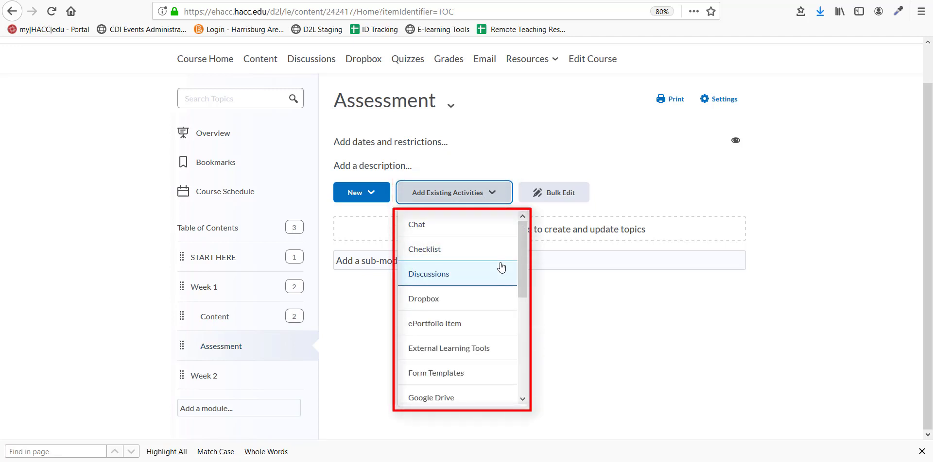
pyautogui.scroll(-3, 501, 267)
pyautogui.scroll(-3, 501, 267)
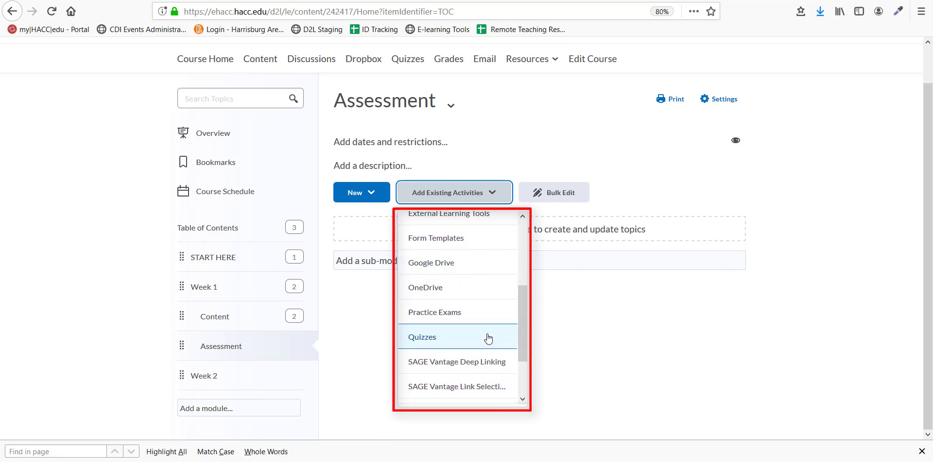
pyautogui.click(488, 338)
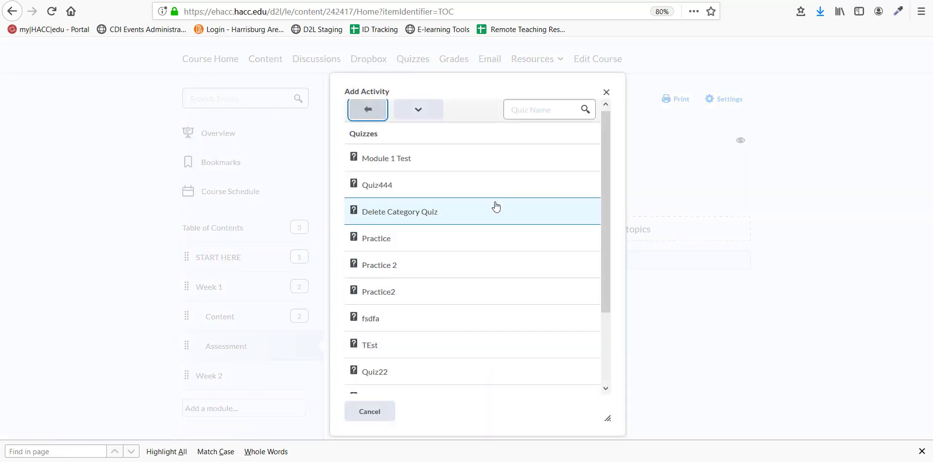
pyautogui.click(482, 168)
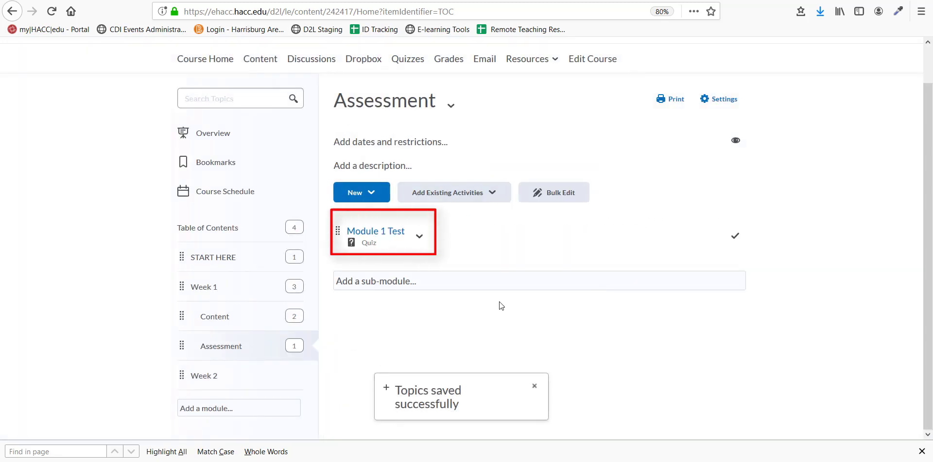
# - Open the Week 1 module overview and review its contents
pyautogui.click(265, 292)
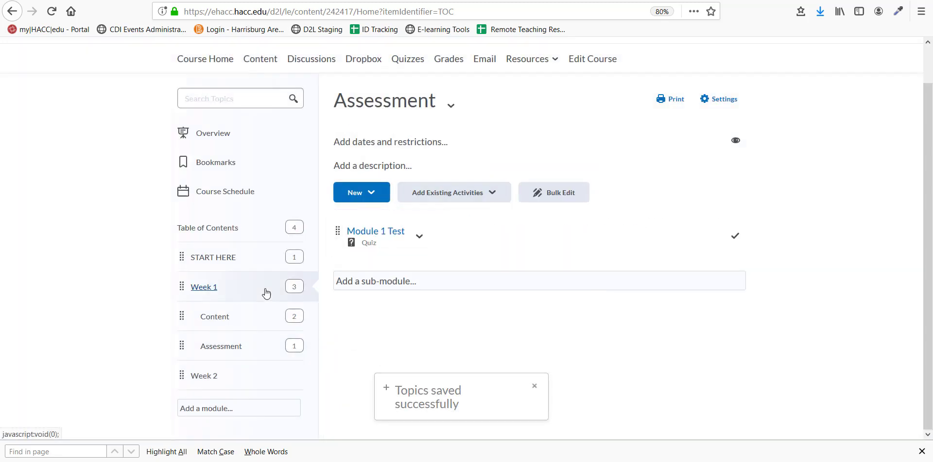
pyautogui.scroll(-3, 798, 336)
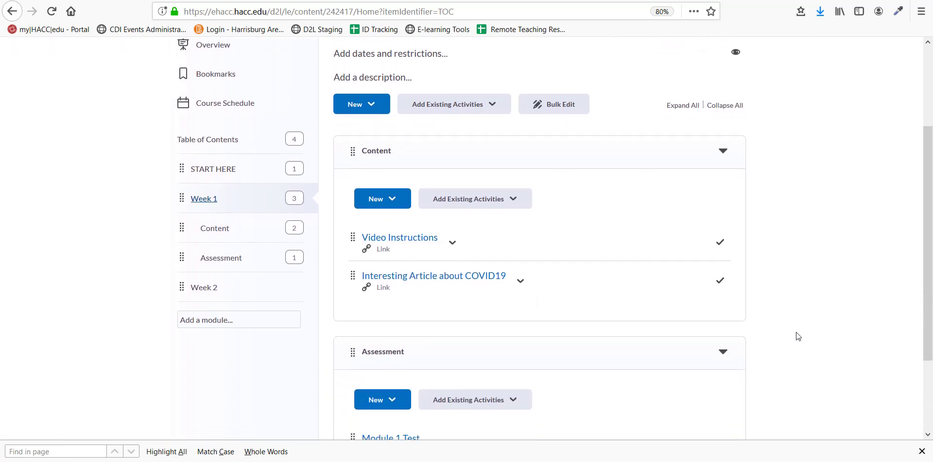
pyautogui.scroll(3, 798, 336)
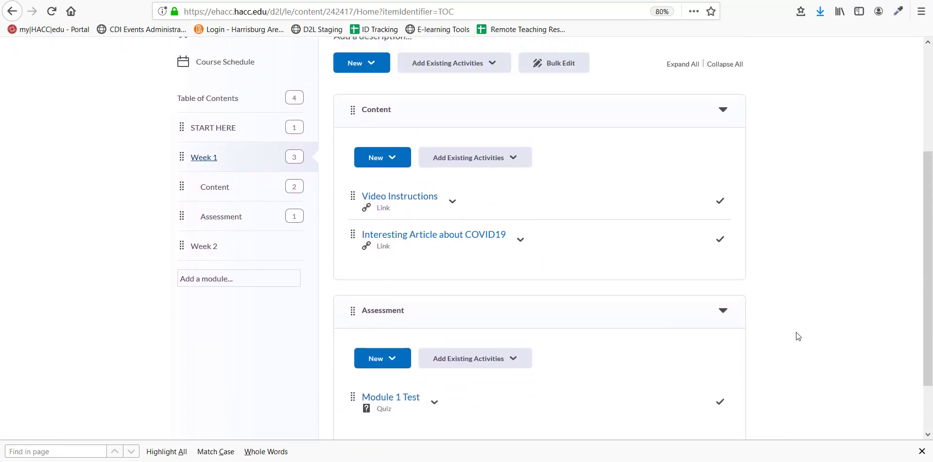
pyautogui.scroll(2, 798, 337)
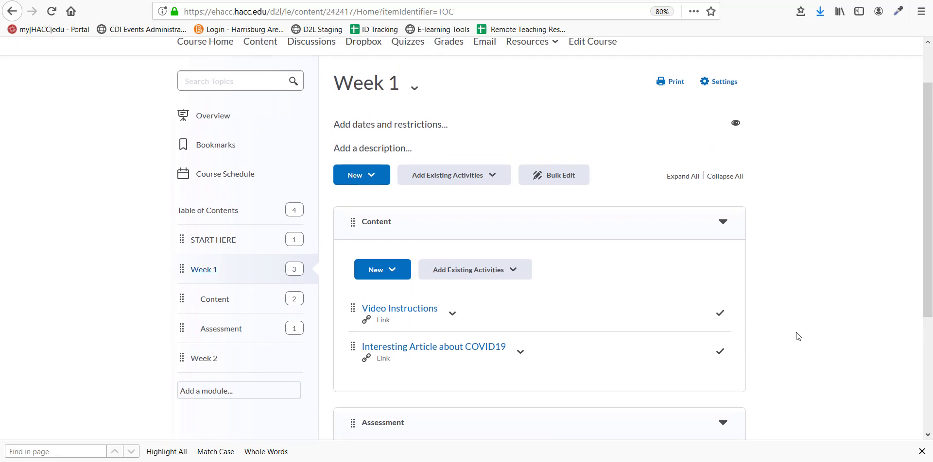
pyautogui.scroll(1, 796, 333)
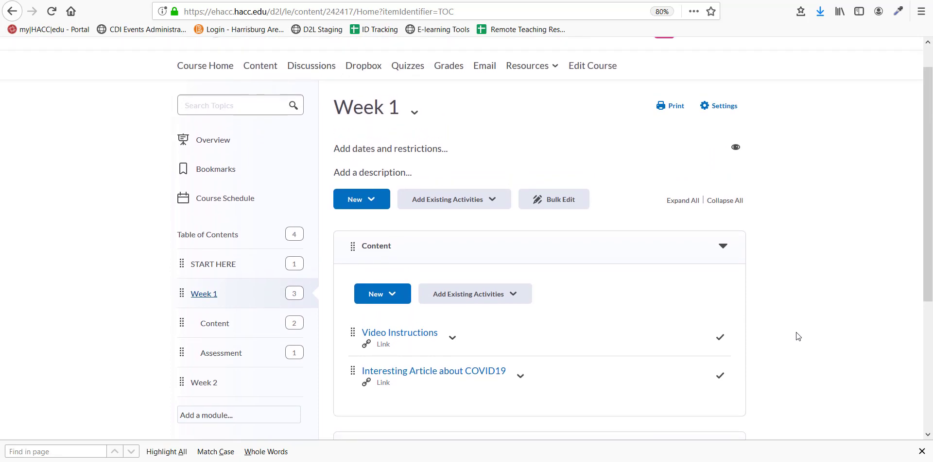
pyautogui.scroll(1, 796, 333)
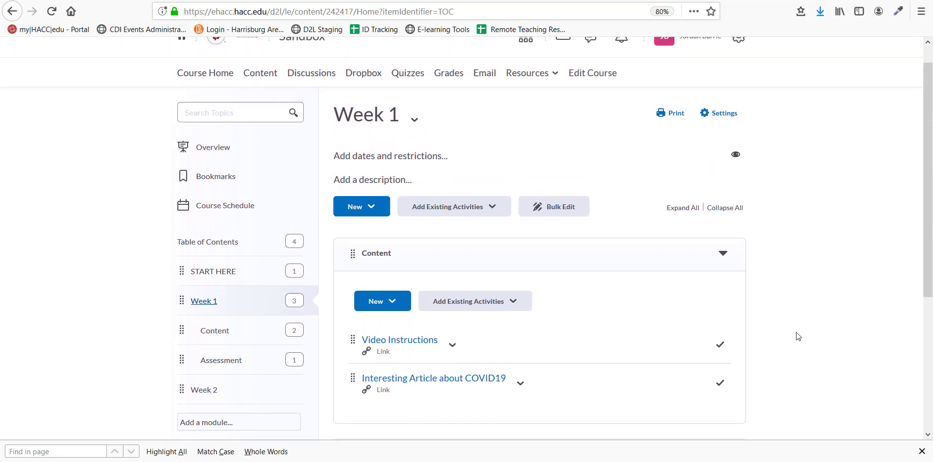
pyautogui.scroll(1, 795, 332)
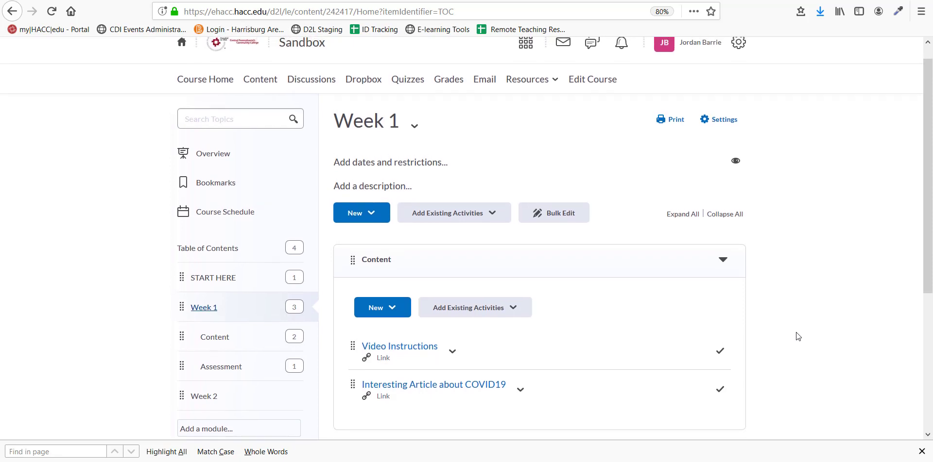
# - Switch the Week 2 module's visibility from Visible to Hidden
pyautogui.click(259, 396)
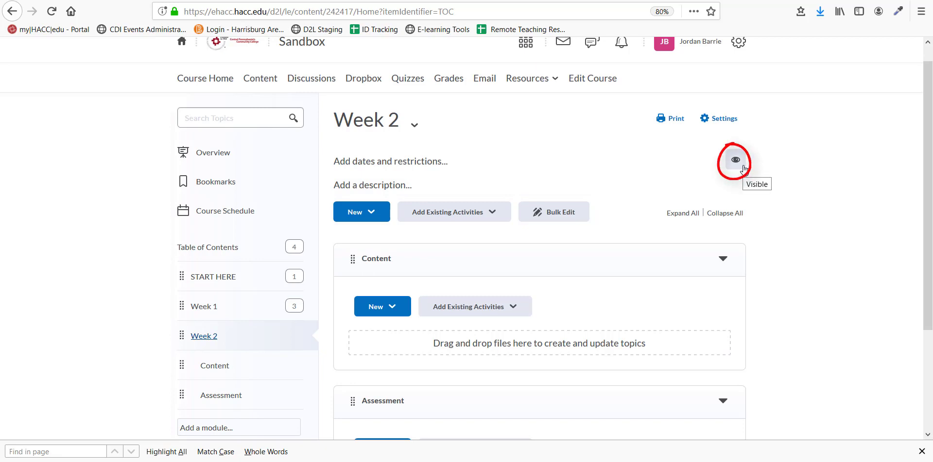
pyautogui.click(742, 168)
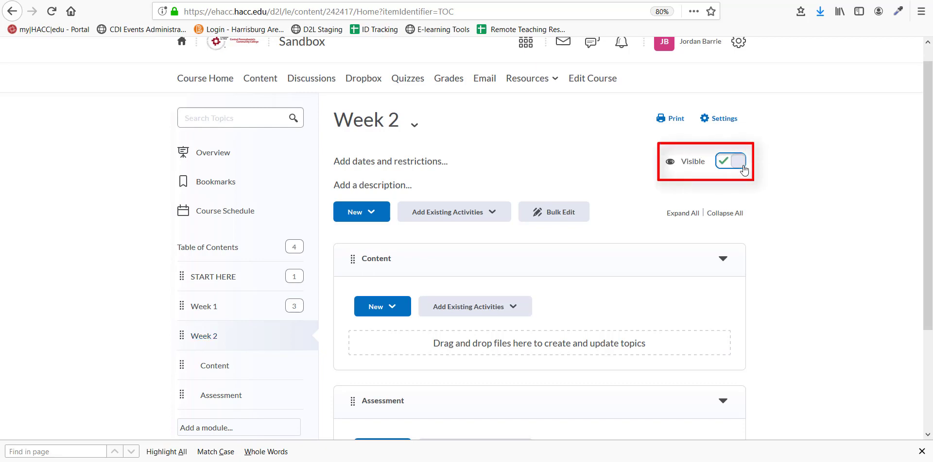
pyautogui.click(726, 169)
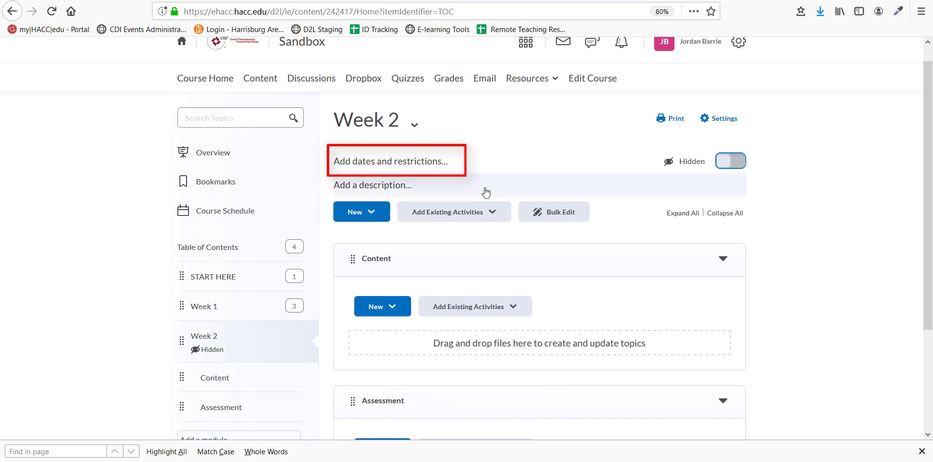
# - Give Week 2 a start date of May 20, 2020 4:00 PM and due date May 22, 2020
pyautogui.click(410, 162)
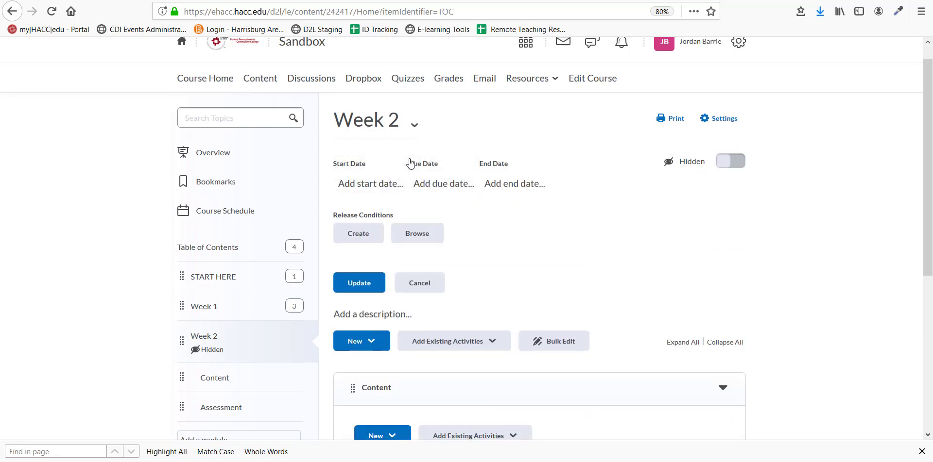
pyautogui.click(382, 188)
pyautogui.click(390, 209)
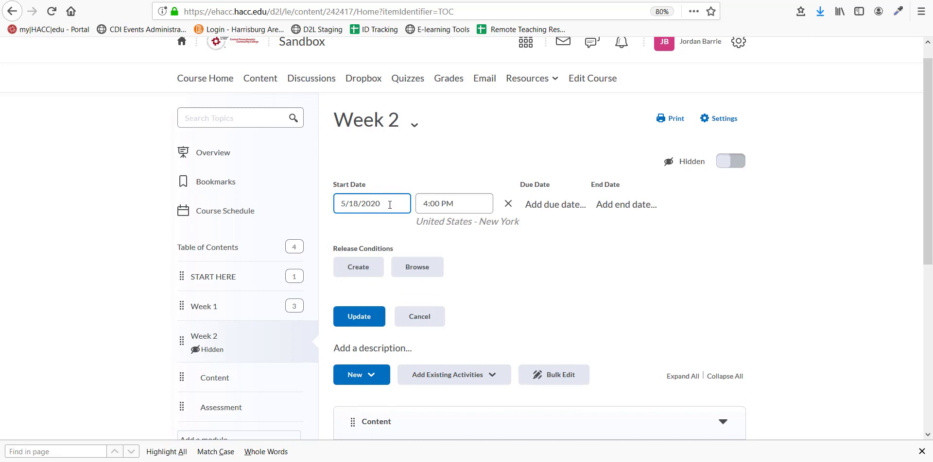
pyautogui.click(390, 205)
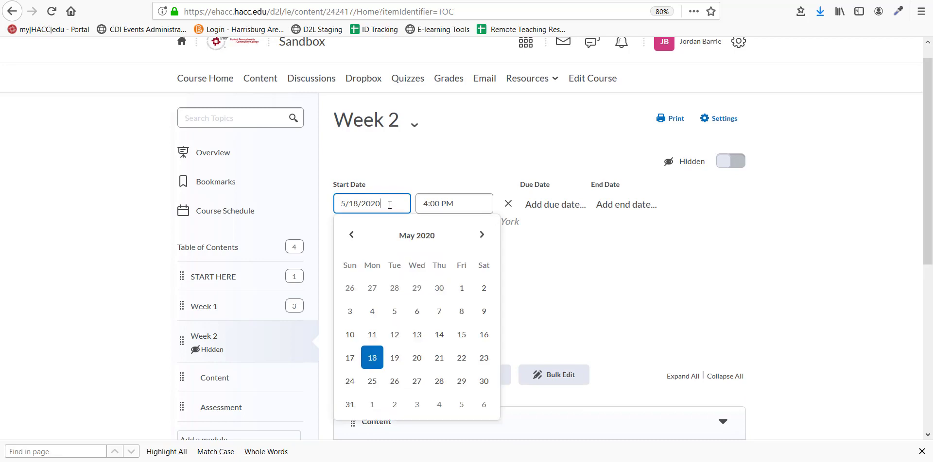
pyautogui.click(418, 358)
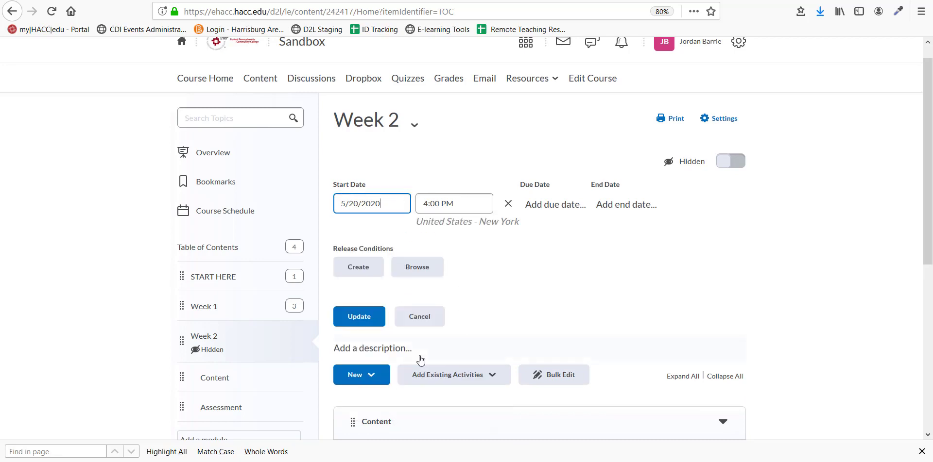
pyautogui.click(558, 205)
pyautogui.click(560, 207)
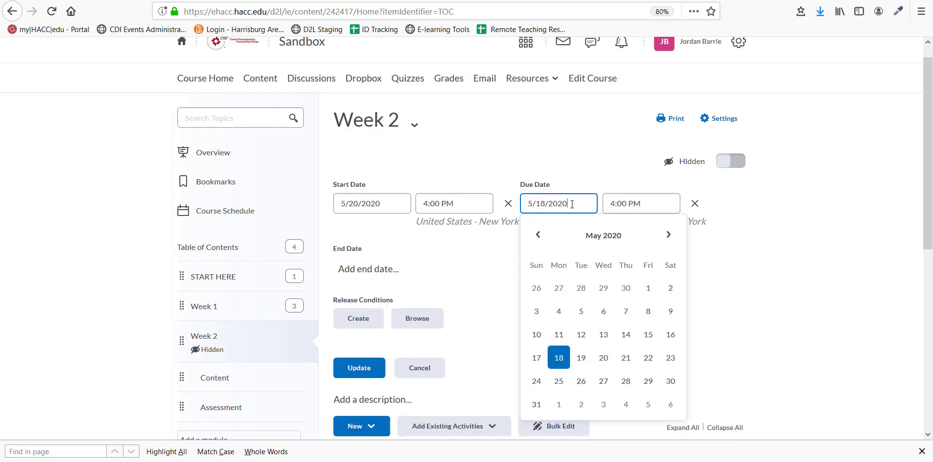
pyautogui.click(648, 359)
pyautogui.click(742, 226)
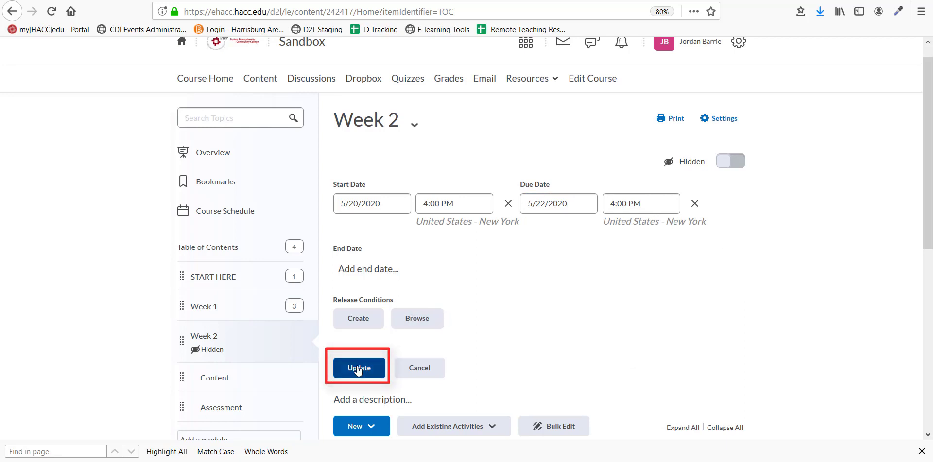
pyautogui.click(374, 376)
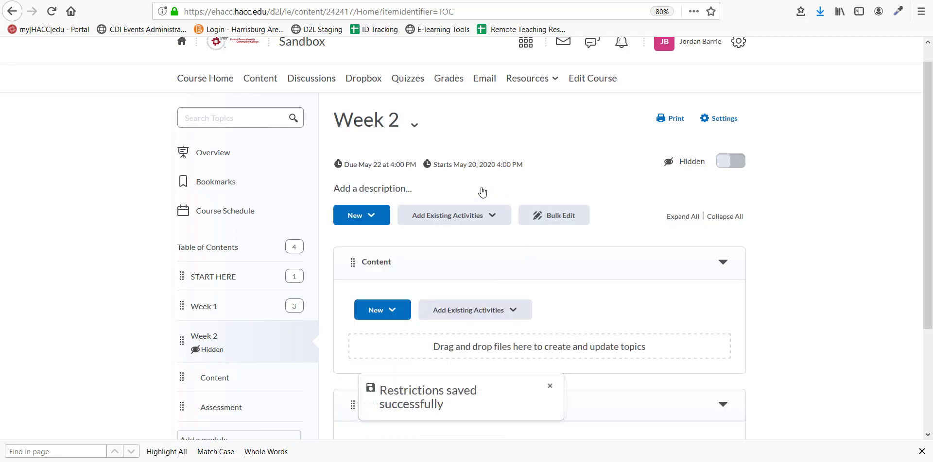